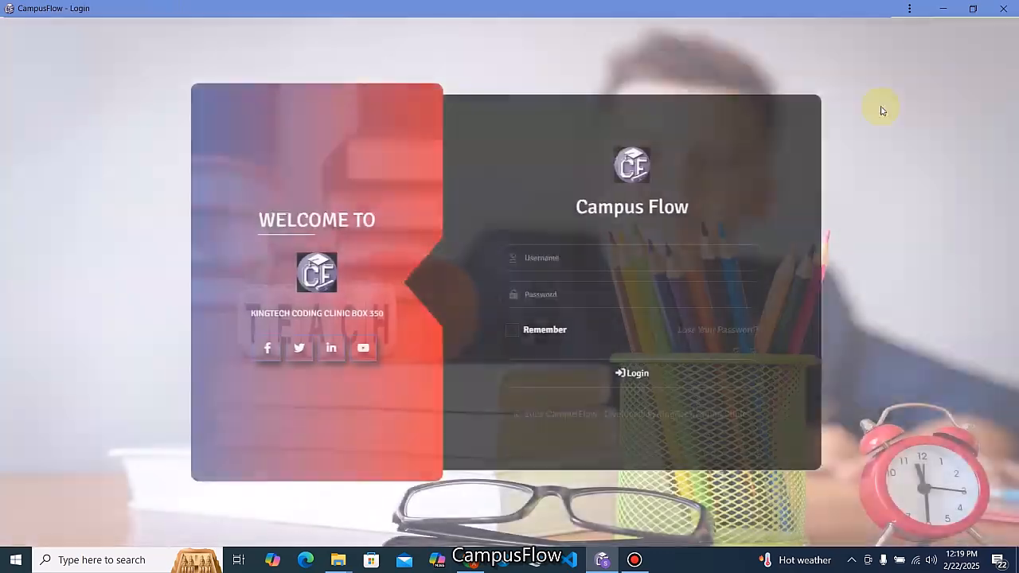
Sign in to CampusFlow with the saved username and the account password.
click(601, 258)
click(584, 339)
click(568, 296)
text(••••)
click(632, 372)
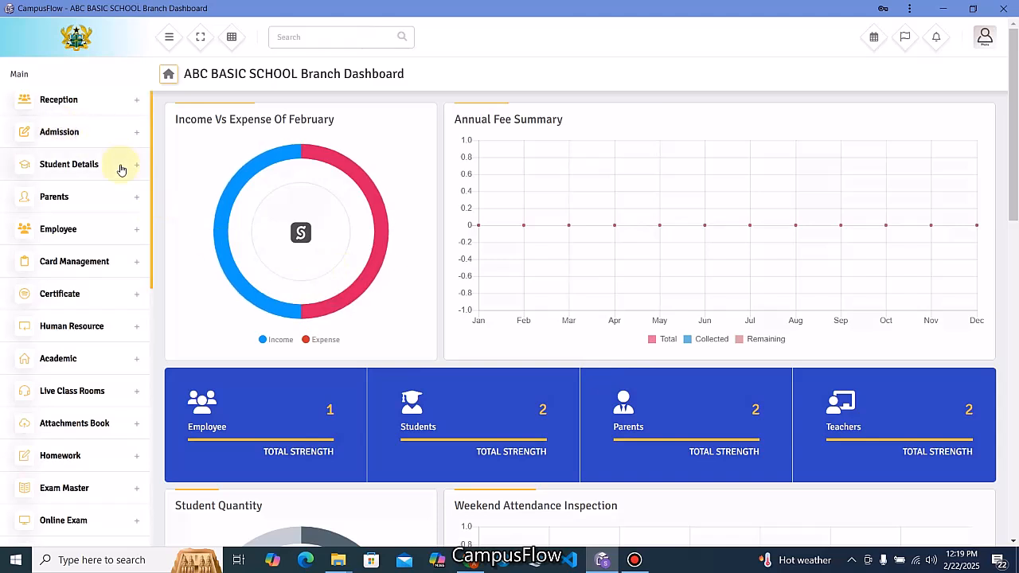
Expand the Bulk Sms And Email section in the sidebar.
scroll(125, 177, up, 2)
scroll(125, 179, down, 4)
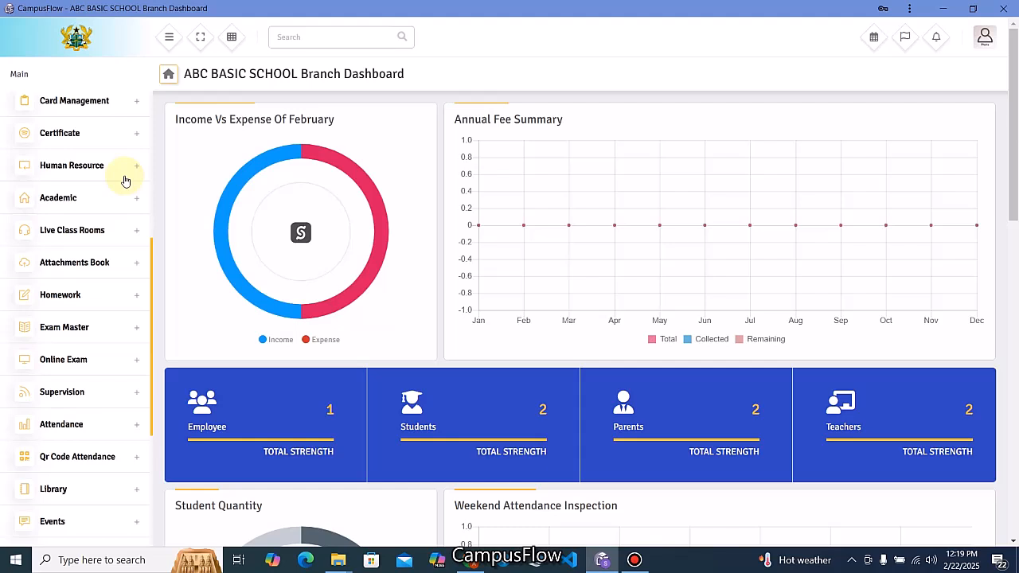
scroll(125, 179, down, 3)
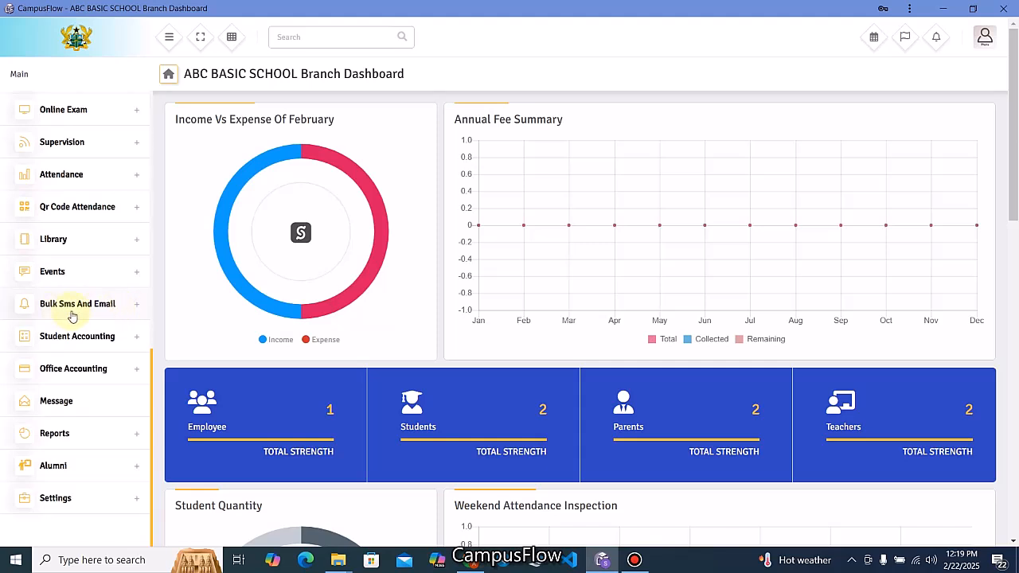
click(134, 306)
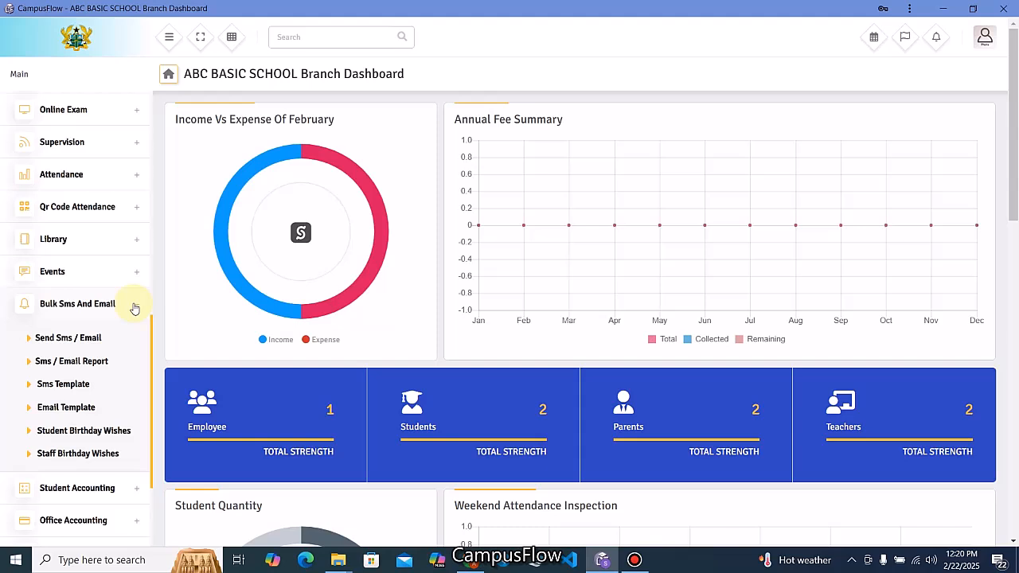
Open the Sms Template creation form and name the template '21ST PTA MEETING'.
click(67, 385)
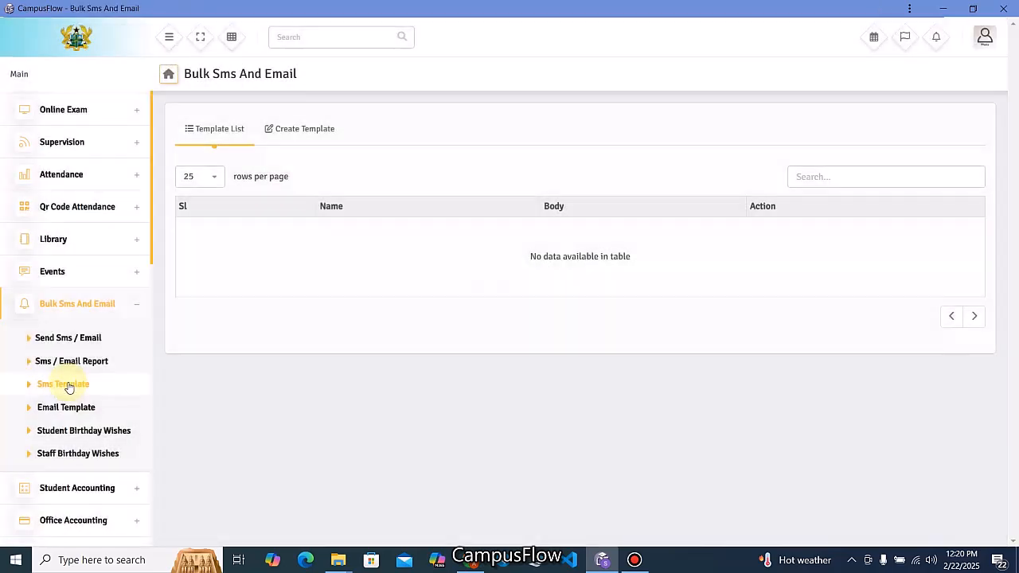
click(305, 130)
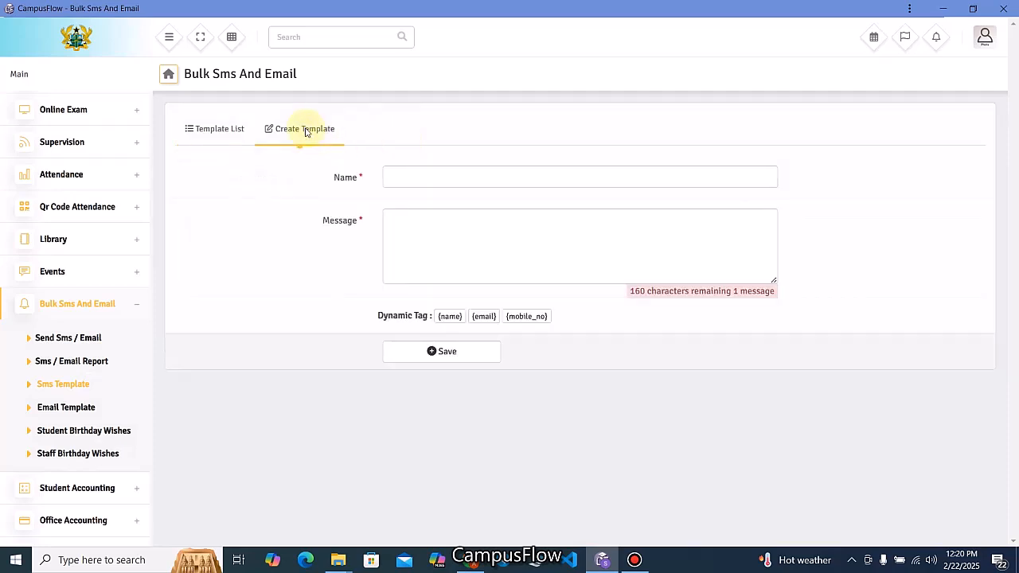
click(417, 169)
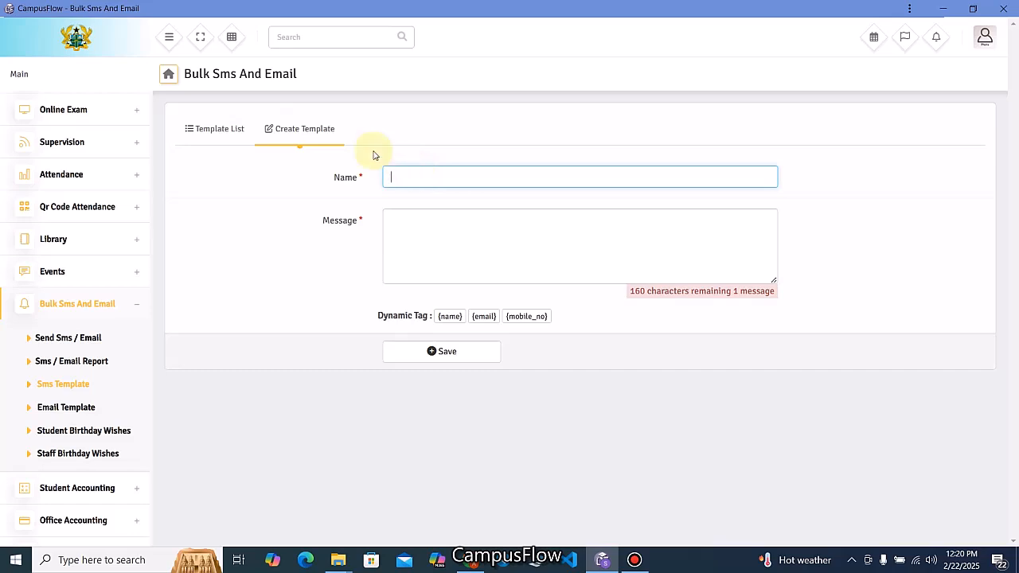
text(21ST PTA MEETING)
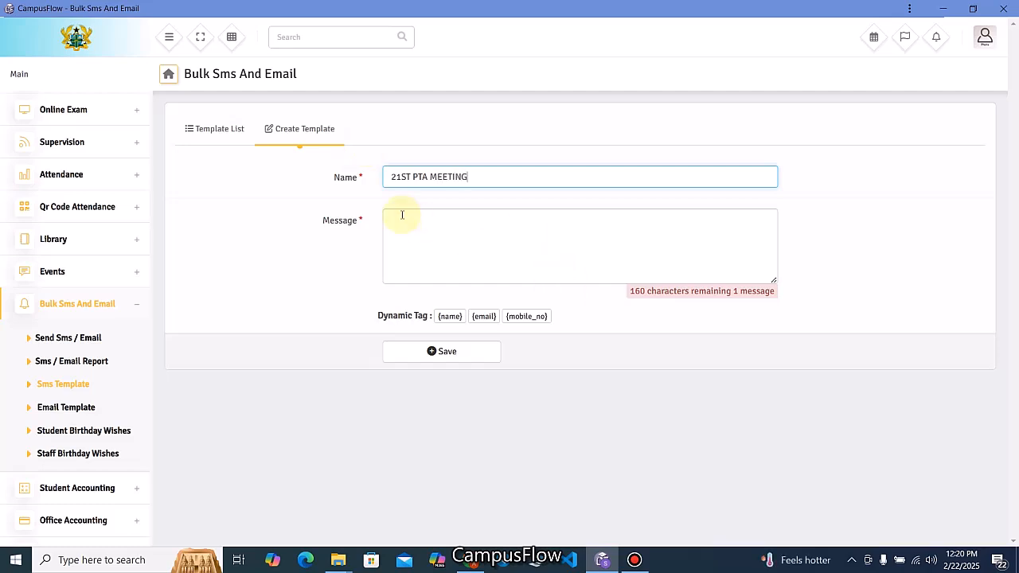
Write 'Dear {name}', announcing the PTA meeting on 1st June, 2025 at the school Assembly hall, plus a contact line.
click(448, 228)
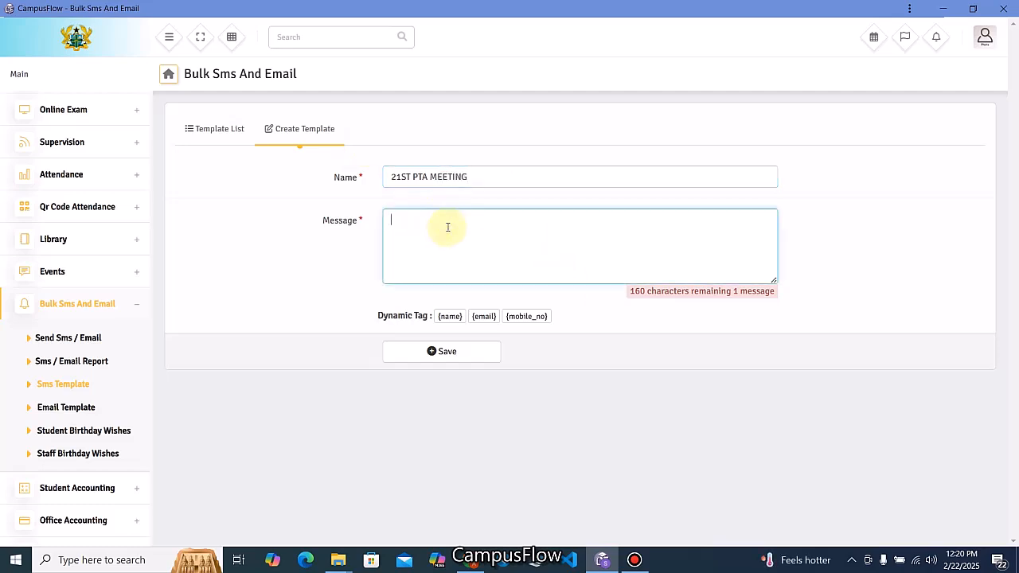
text(Dear)
click(450, 318)
click(473, 232)
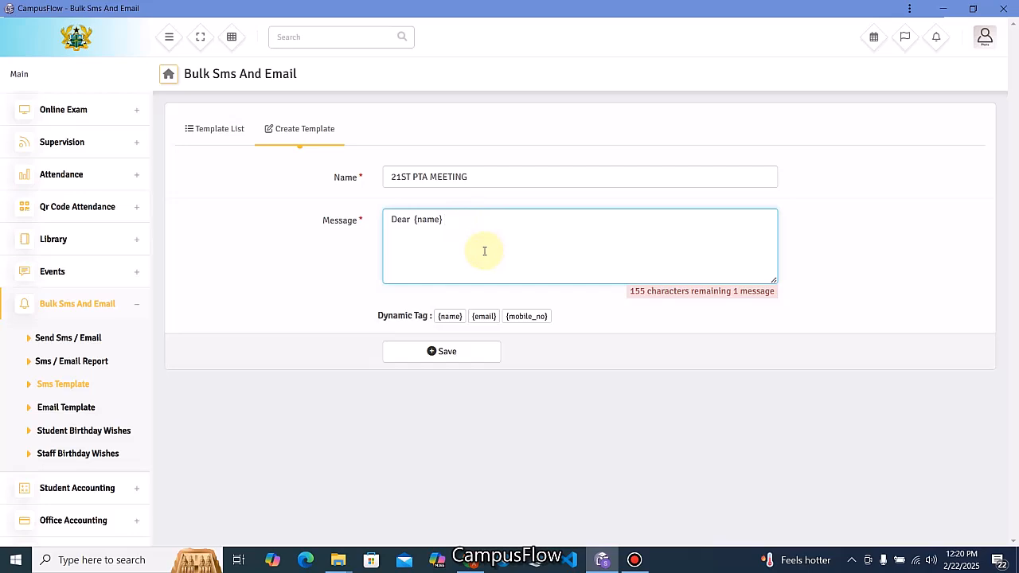
text(Thers)
text( will be  a PTAmeeting on the 1st)
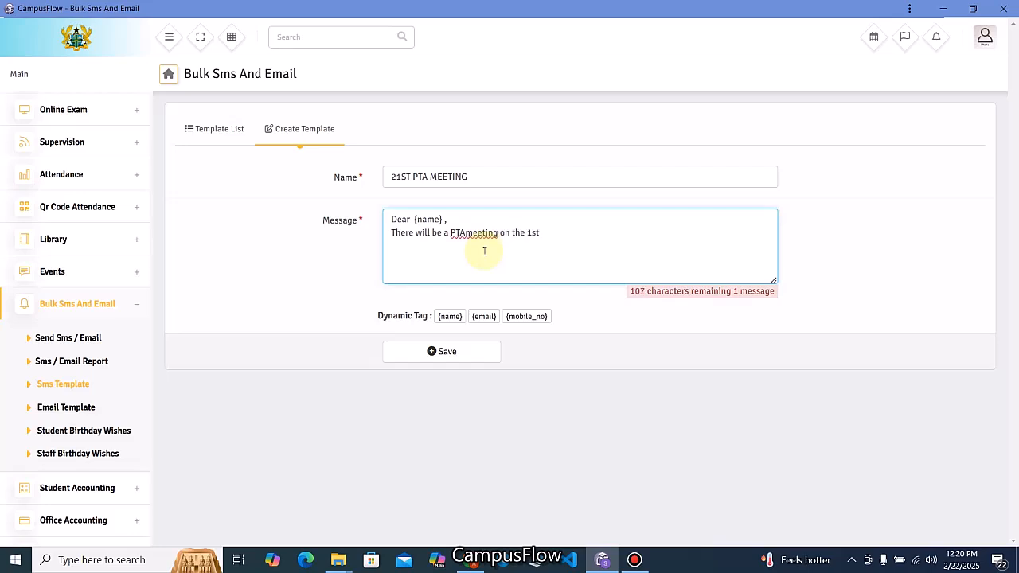
text( June, 20)
key(BackSpace)
text(02)
text(5 )
text(Ven)
text(ue)
text(: The s)
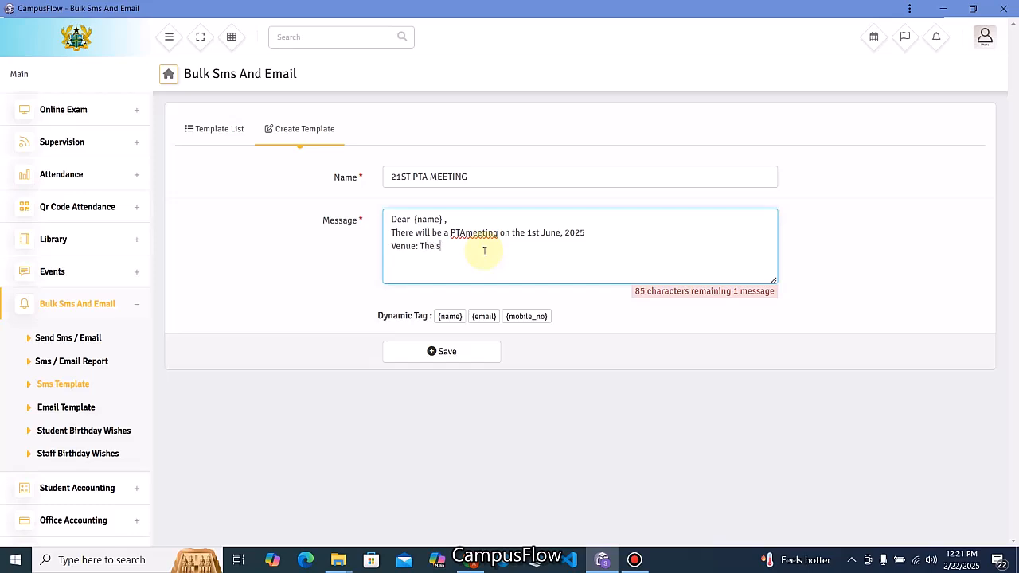
text(chool Assembly hall. For mo)
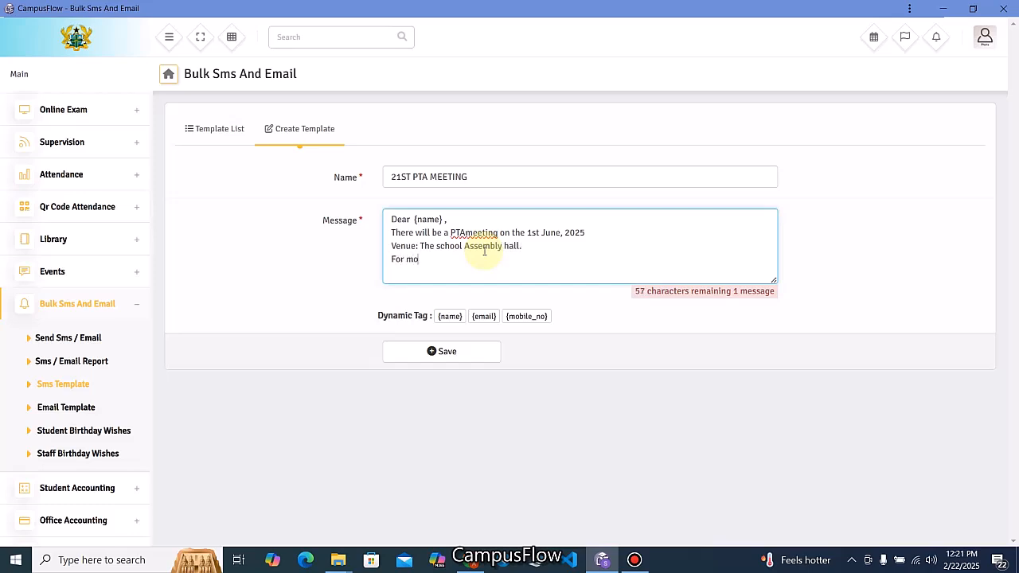
text(re information Contact the)
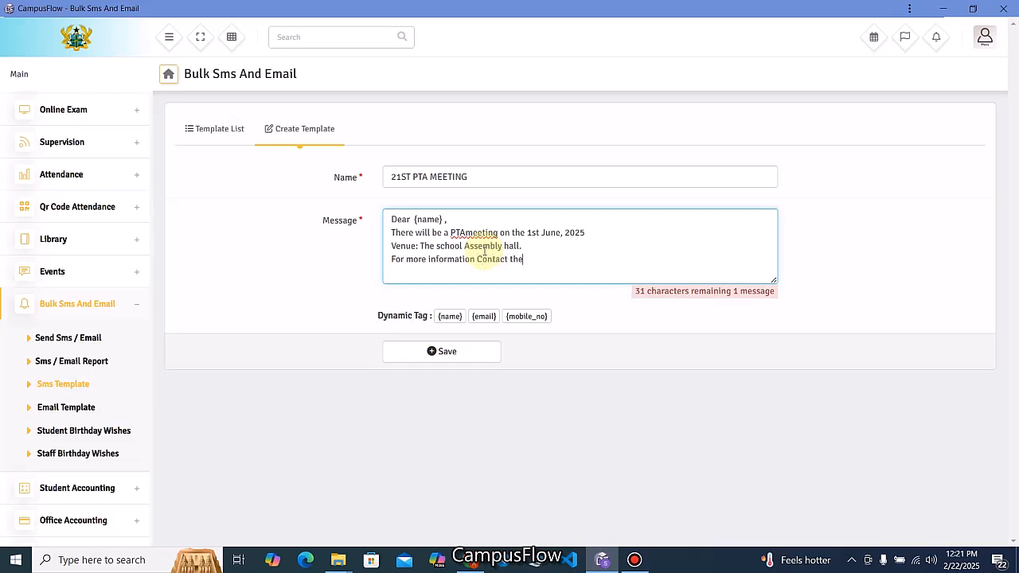
text( adminon )
text(Phone)
text(:)
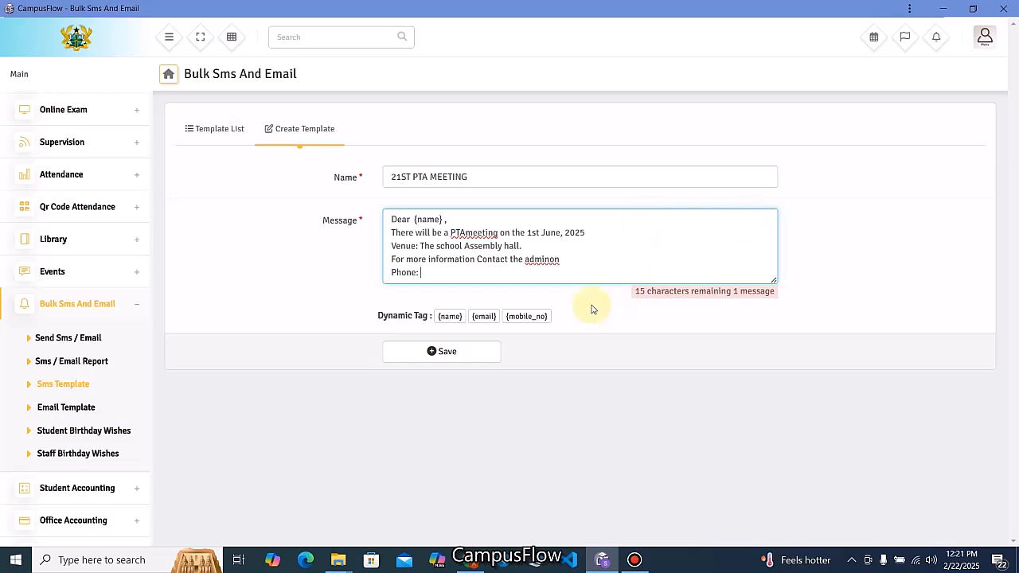
Add the {mobile_no} and {email} placeholders and a 'Thank You' sign-off to the message.
click(532, 316)
click(492, 273)
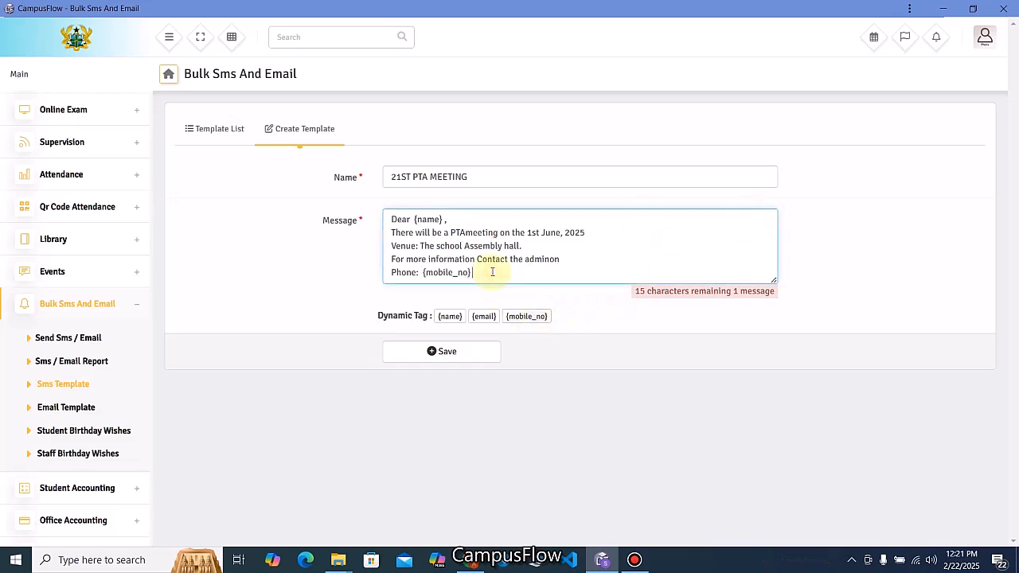
key(Return)
text(Email:)
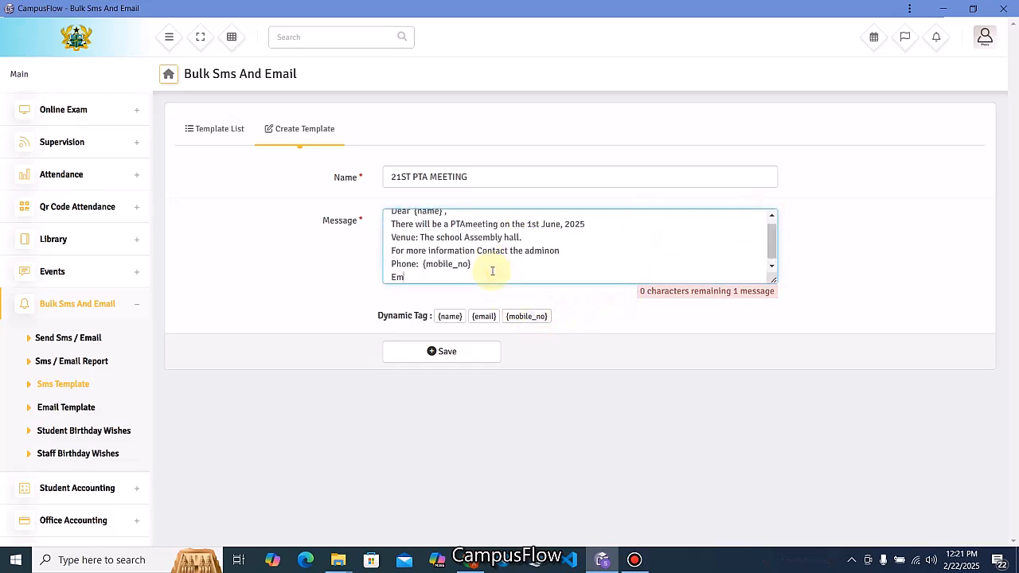
click(484, 317)
click(468, 278)
text(.)
key(Return)
key(Return)
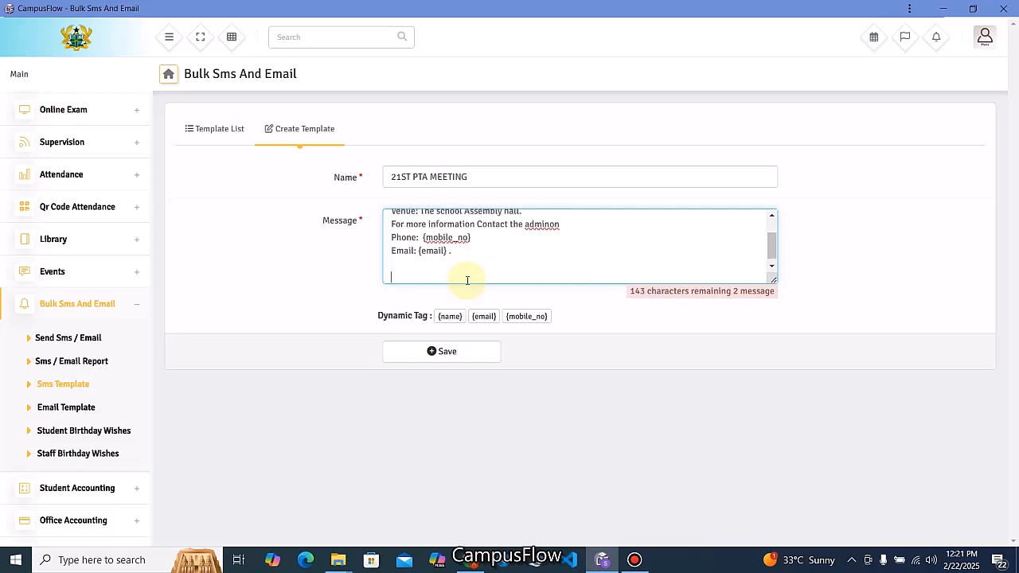
text(Thank You)
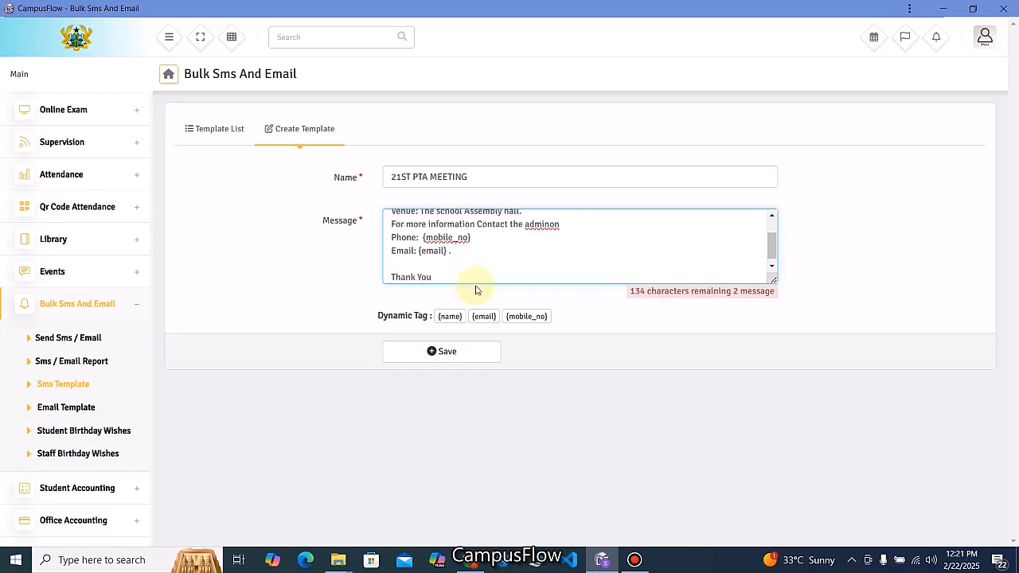
Fix the 'adminon' and 'PTAmeeting' spacing and save the SMS template.
click(550, 225)
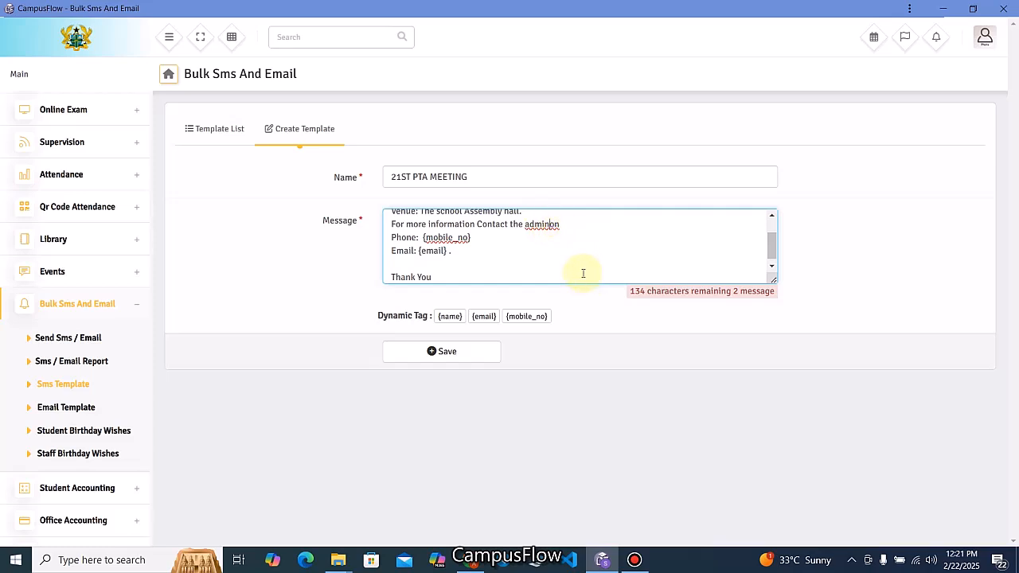
scroll(529, 271, up, 2)
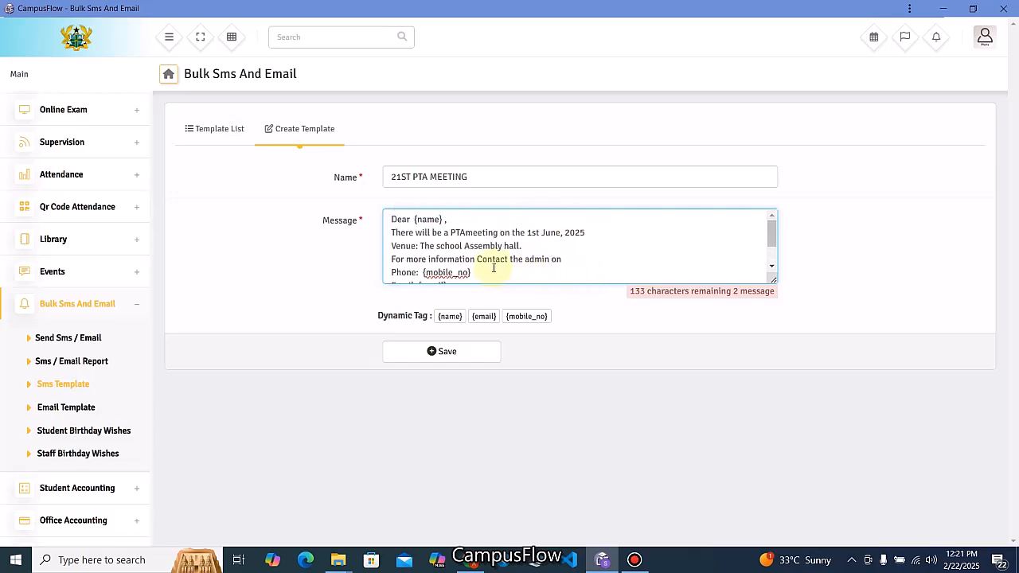
click(467, 233)
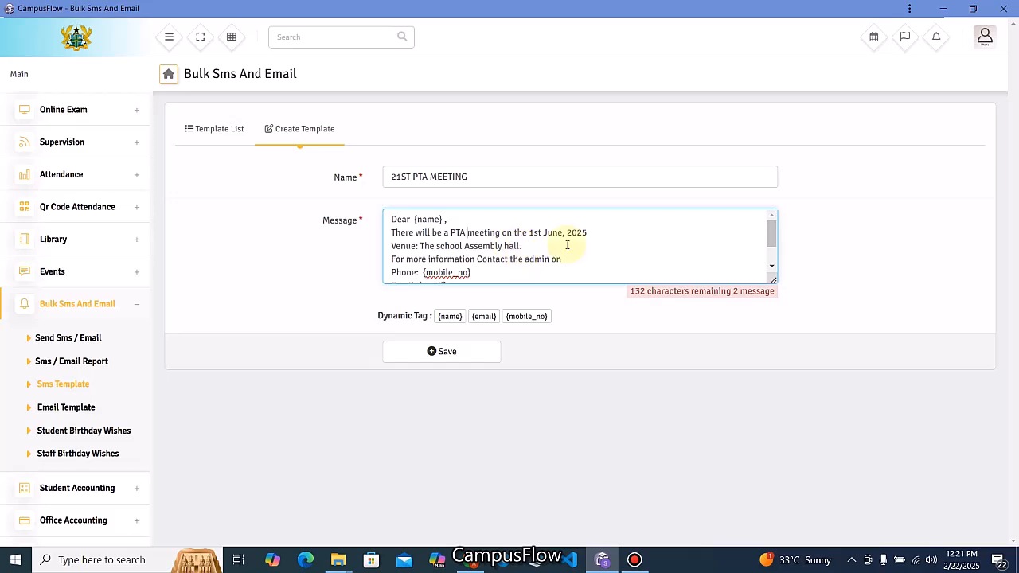
scroll(530, 255, down, 2)
click(448, 354)
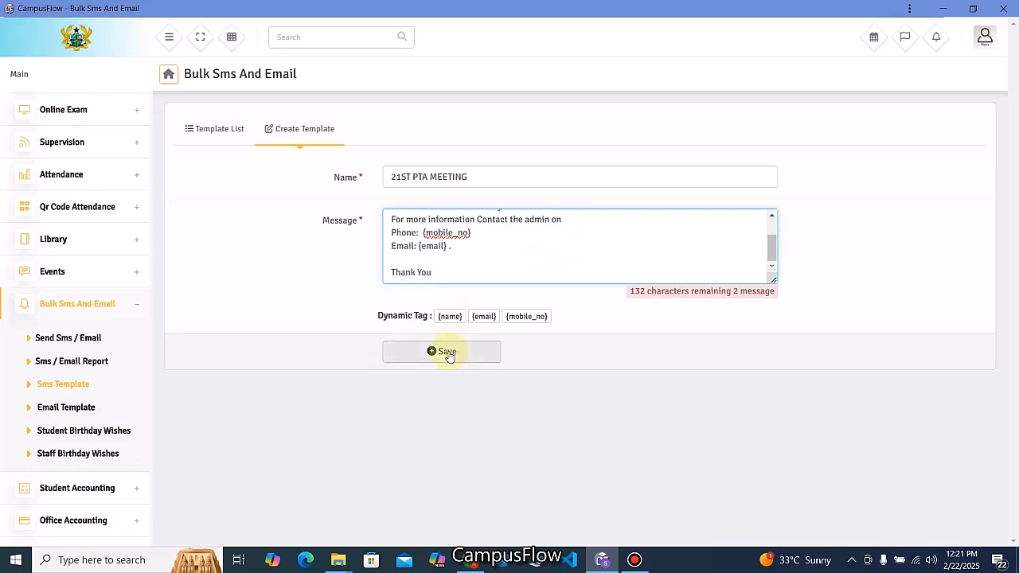
Dismiss the save confirmation, begin an email template named 21ST PTA MEETING, then return to the SMS template list.
click(975, 44)
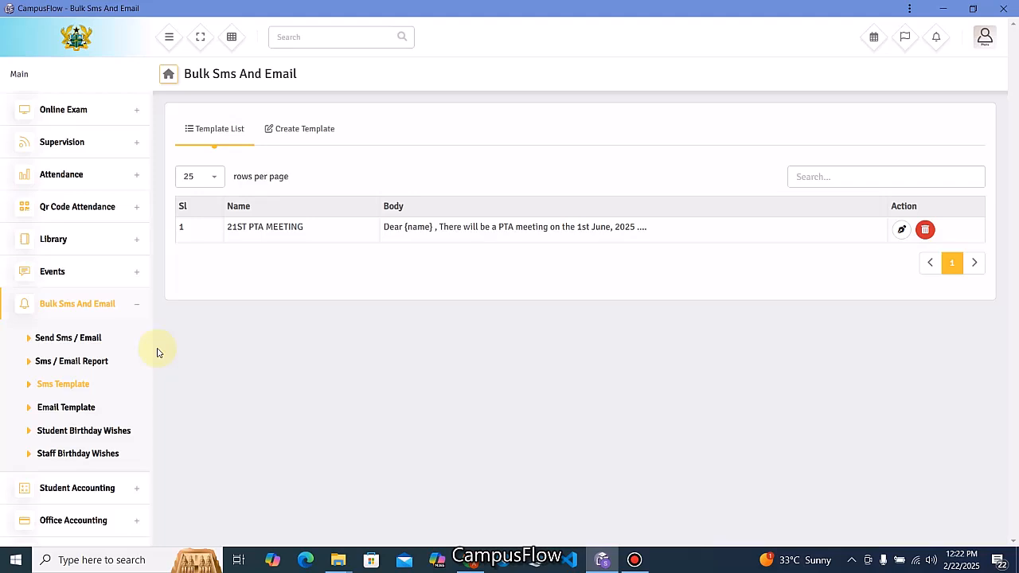
click(68, 411)
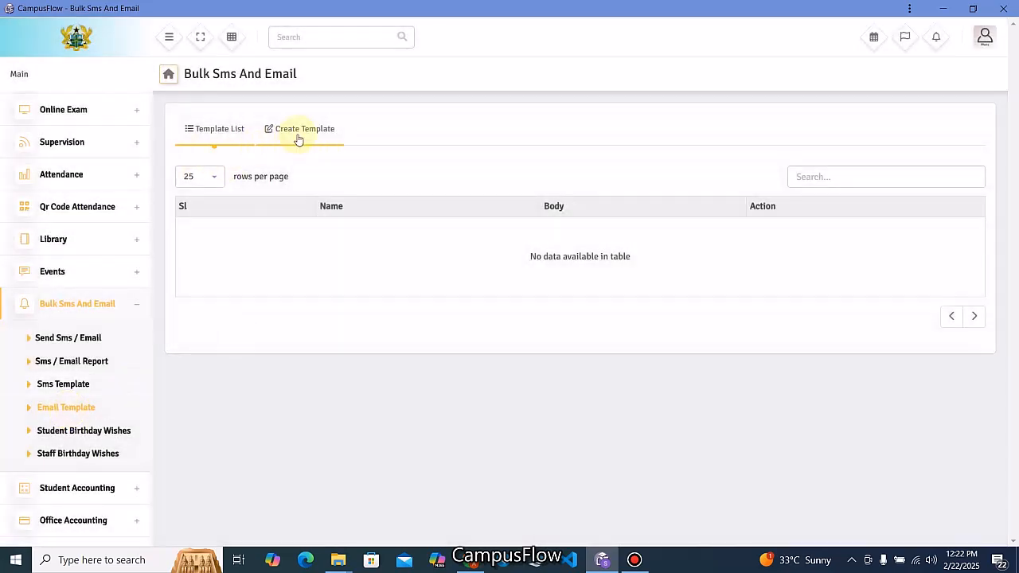
click(298, 131)
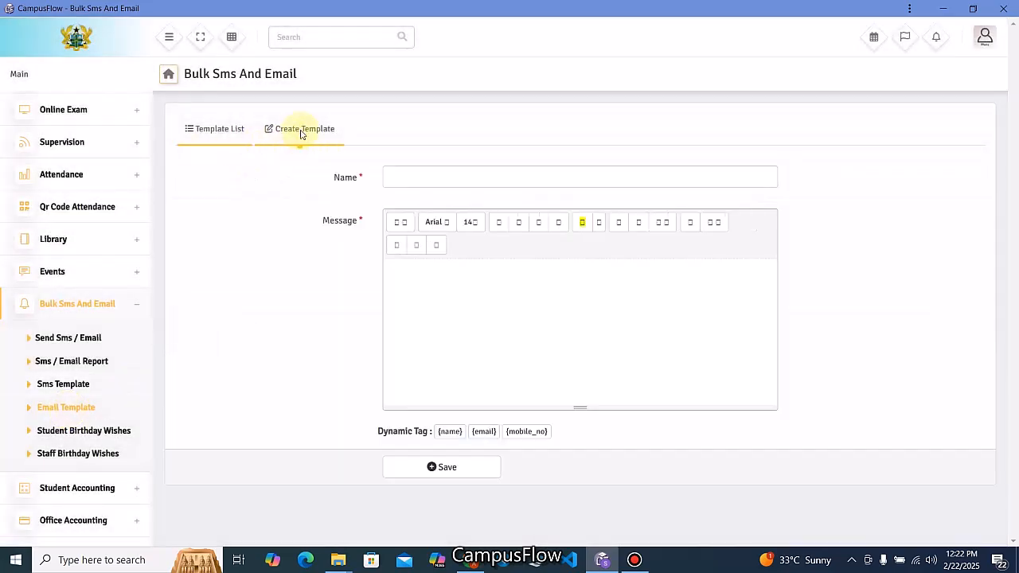
click(467, 176)
click(476, 208)
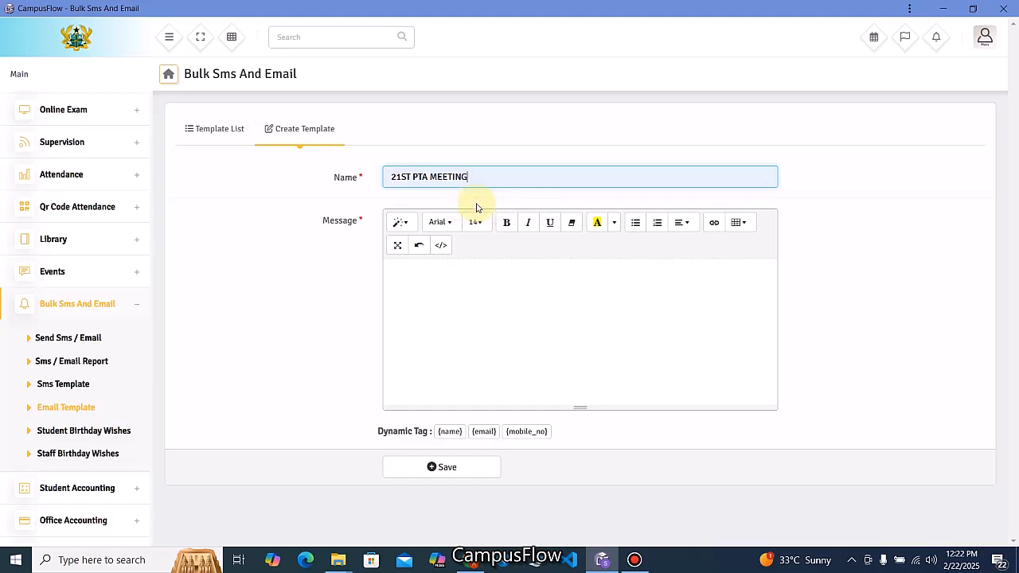
click(474, 285)
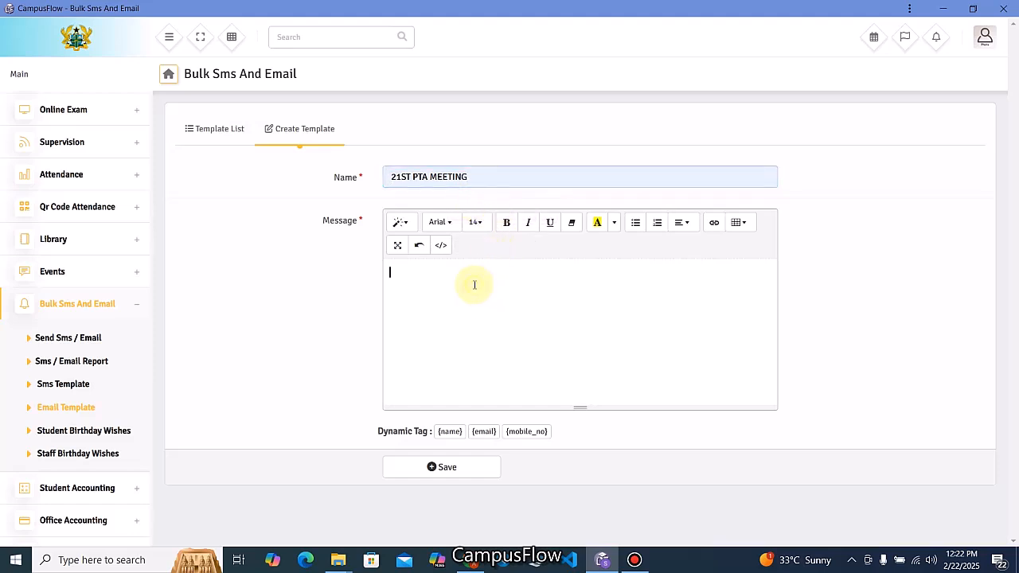
click(71, 385)
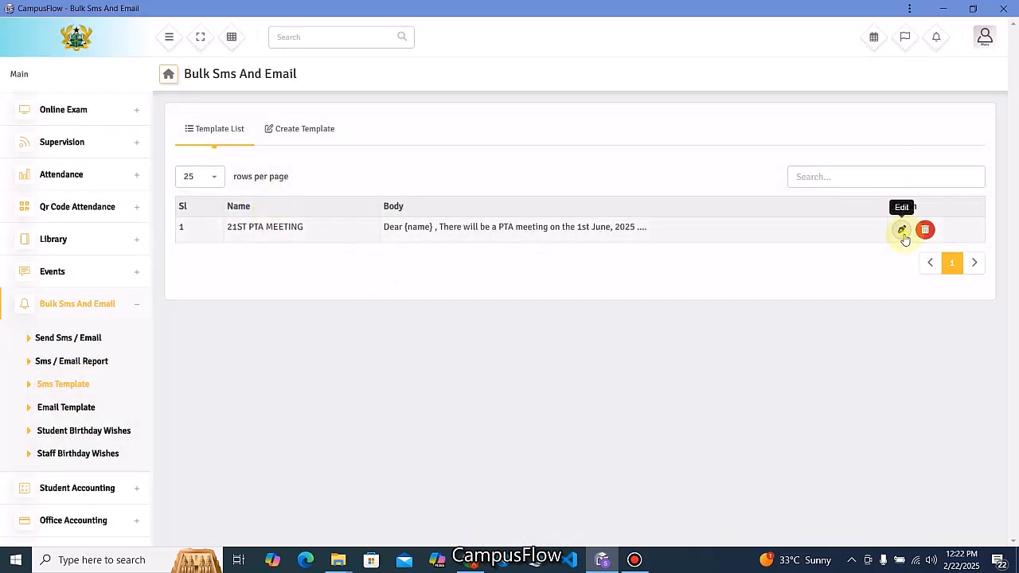
Select the 21ST PTA MEETING SMS message text and save the template with Update.
click(903, 236)
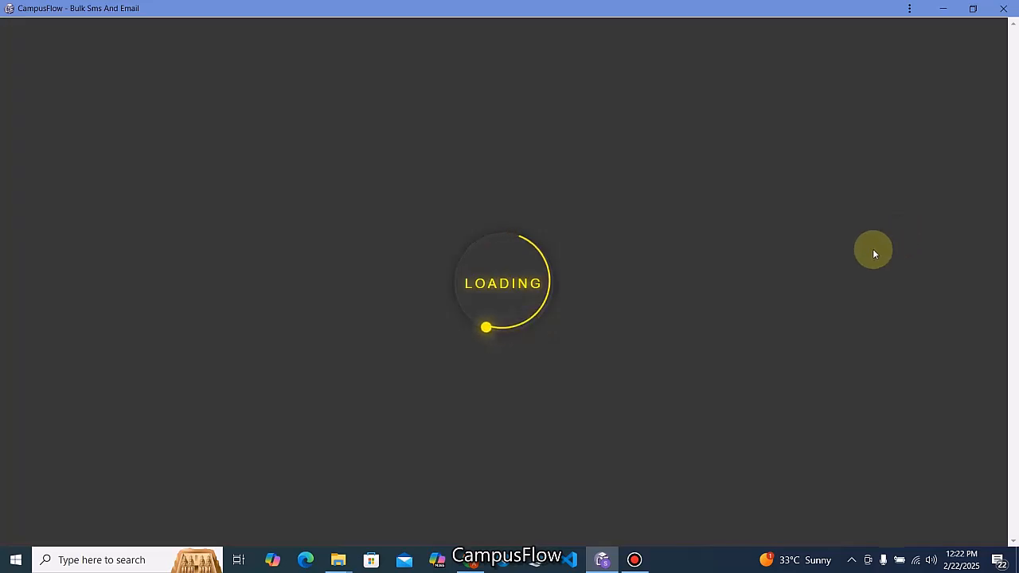
scroll(494, 280, down, 1)
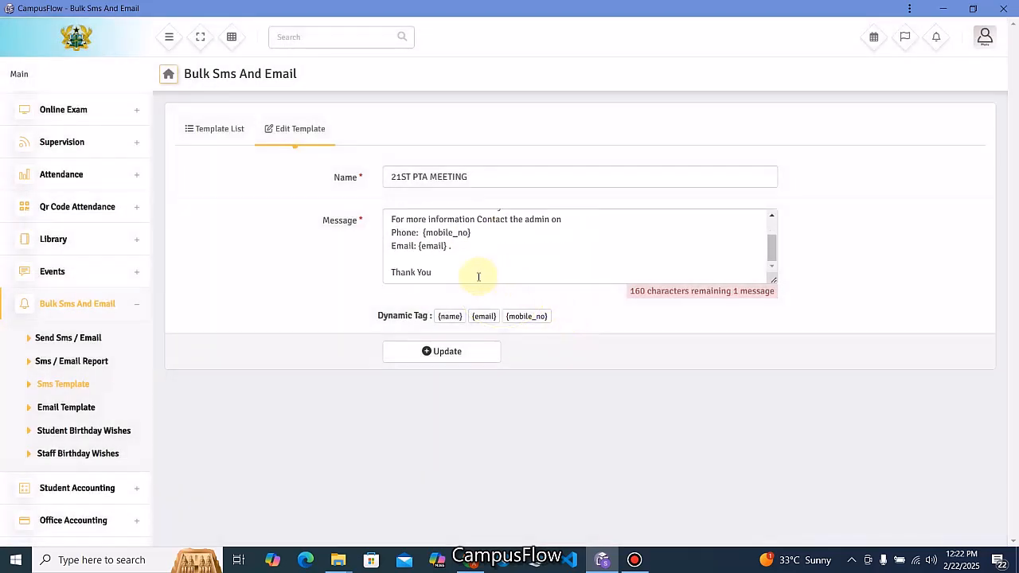
drag(478, 277, 344, 178)
key(ctrl+c)
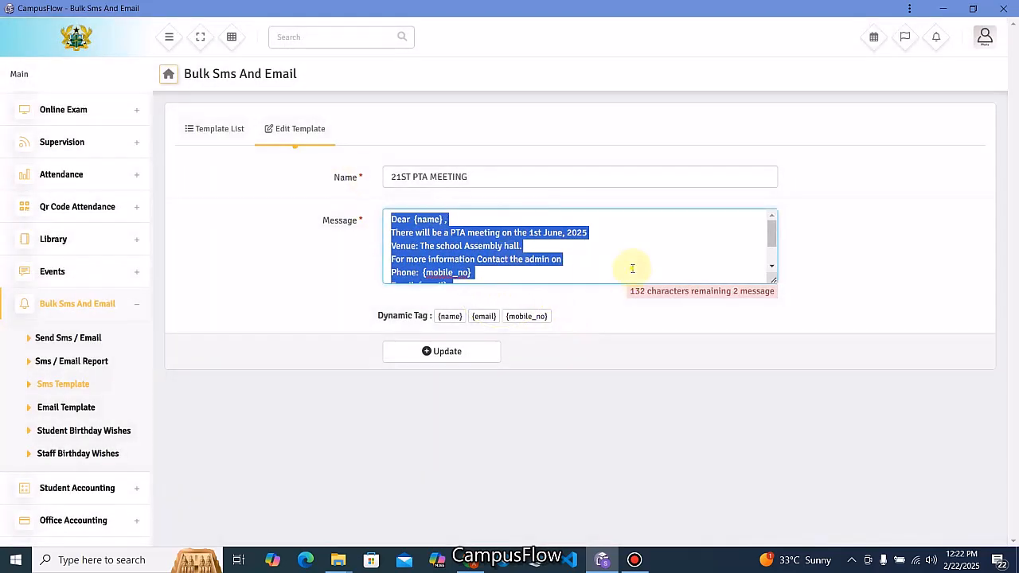
click(633, 266)
click(466, 355)
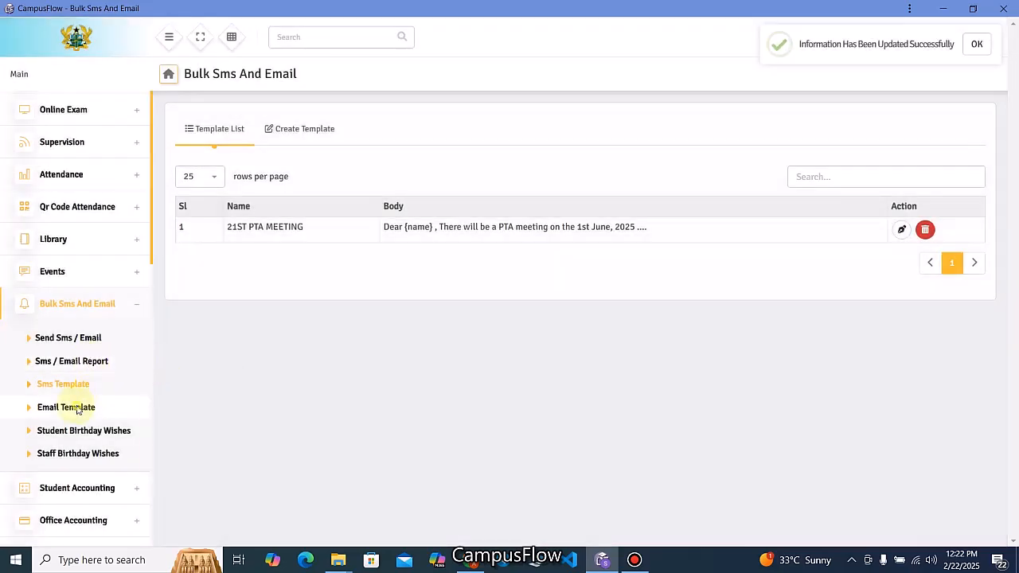
Create and save an email template named 21ST PTA MEETING with the pasted PTA meeting message.
click(77, 407)
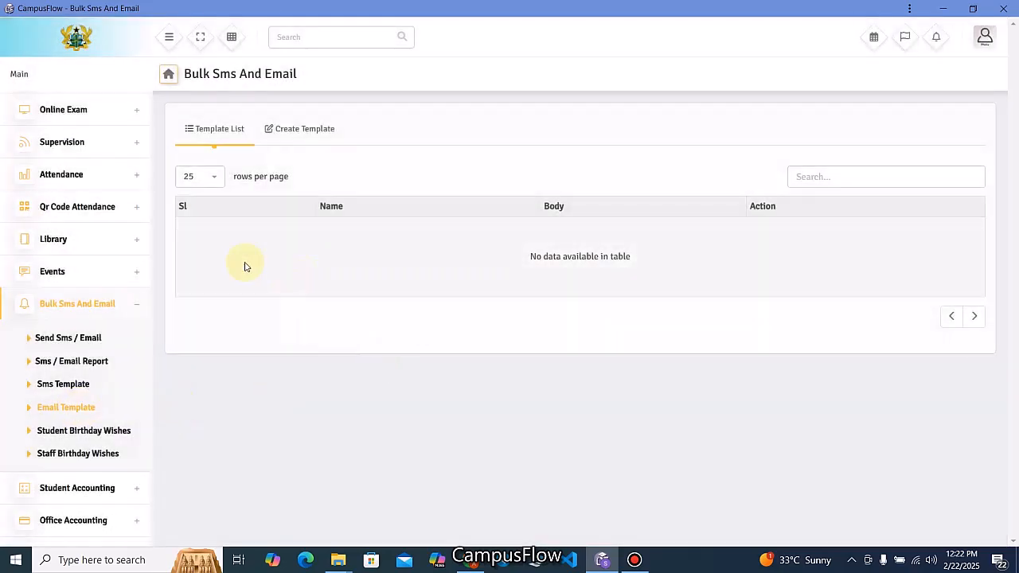
click(285, 130)
click(408, 178)
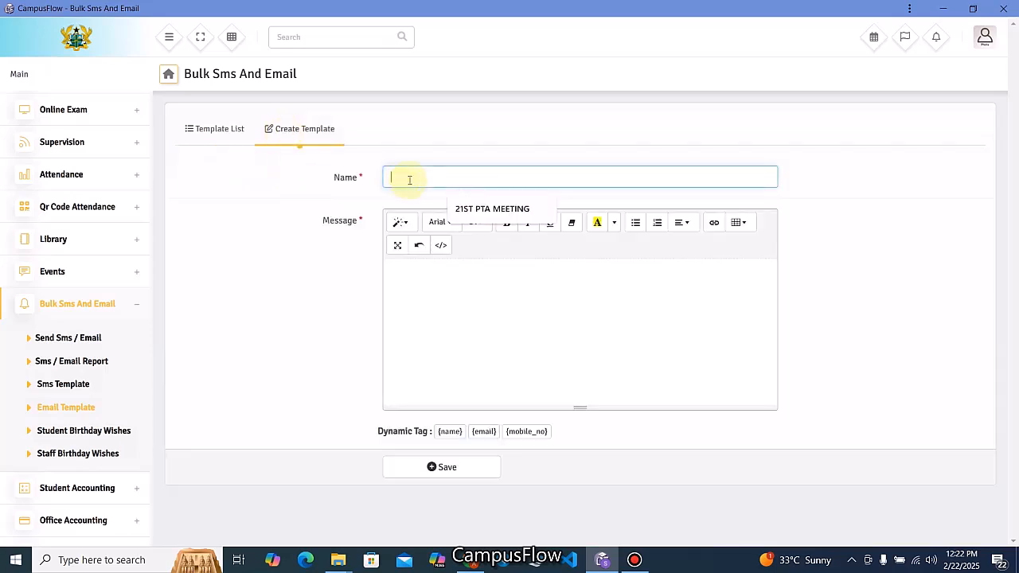
click(478, 208)
click(450, 268)
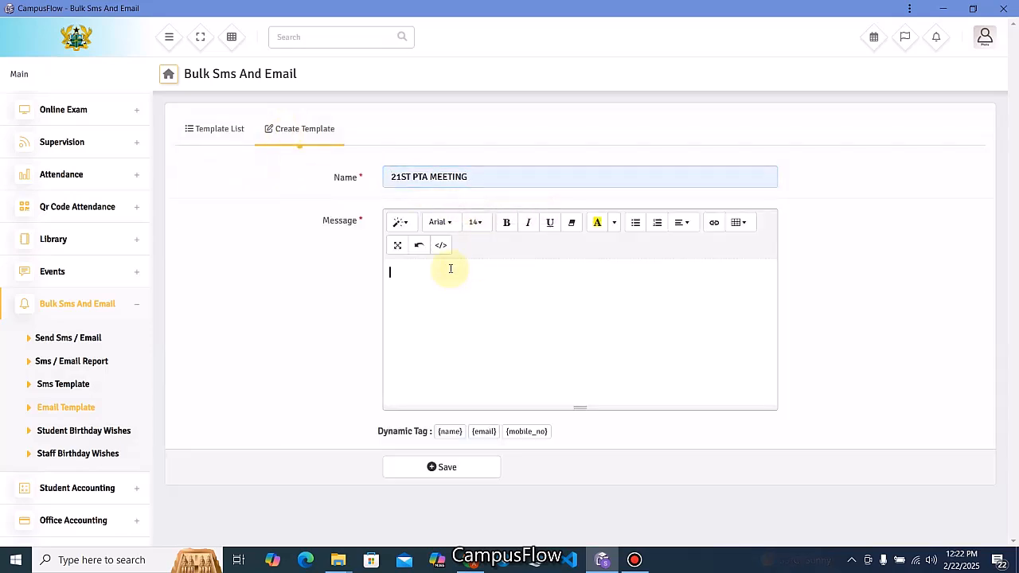
key(ctrl+v)
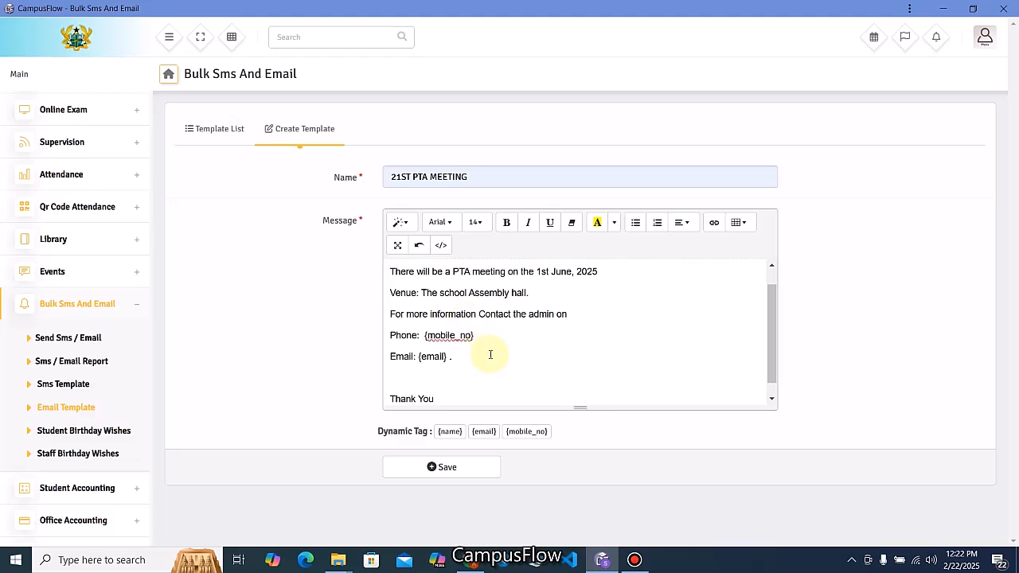
scroll(502, 351, up, 2)
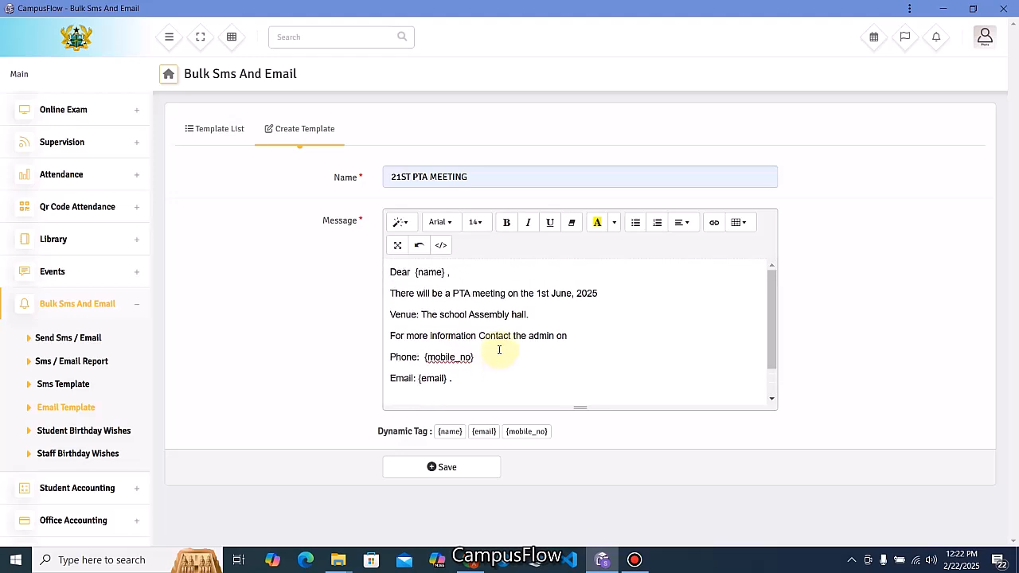
click(466, 473)
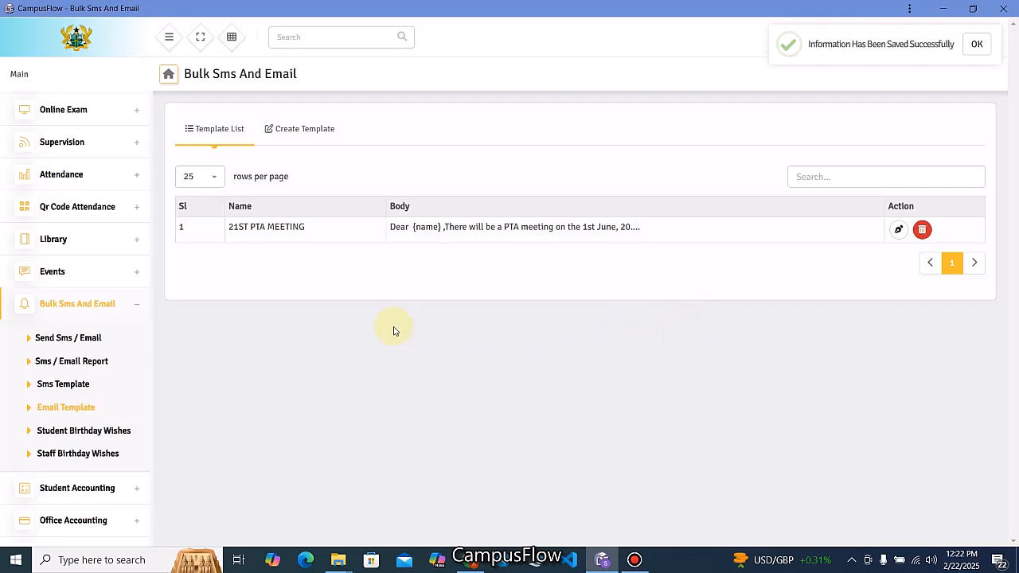
Start the PTA MEETING SMS campaign using the 21ST PTA MEETING template and Customsms gateway.
click(67, 340)
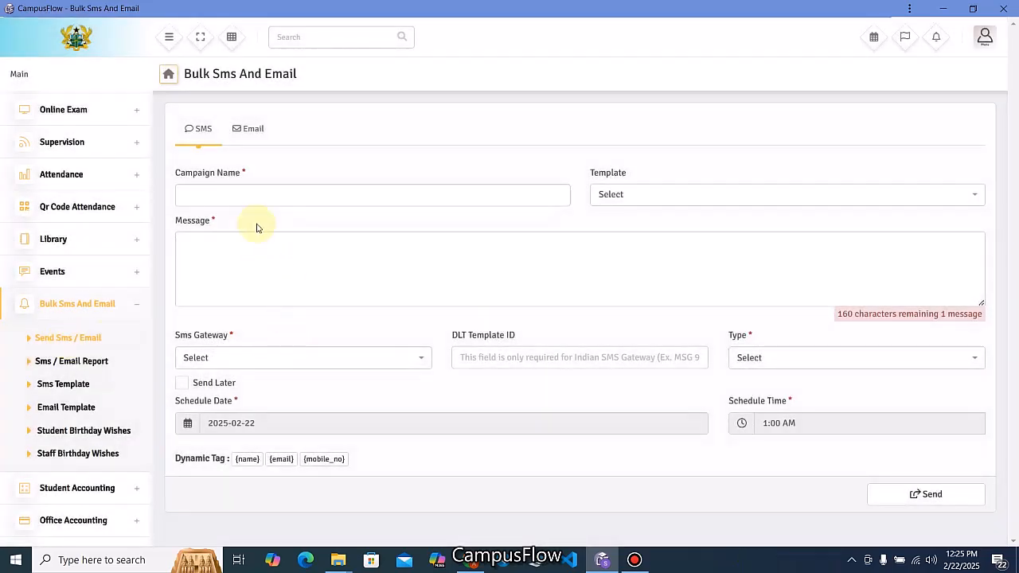
click(245, 196)
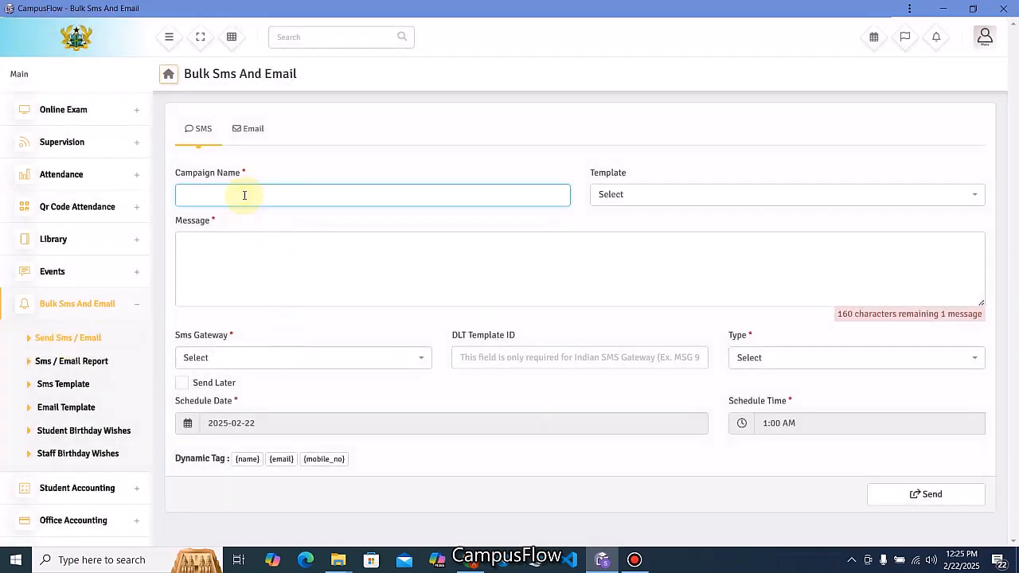
text(PTA MEETING)
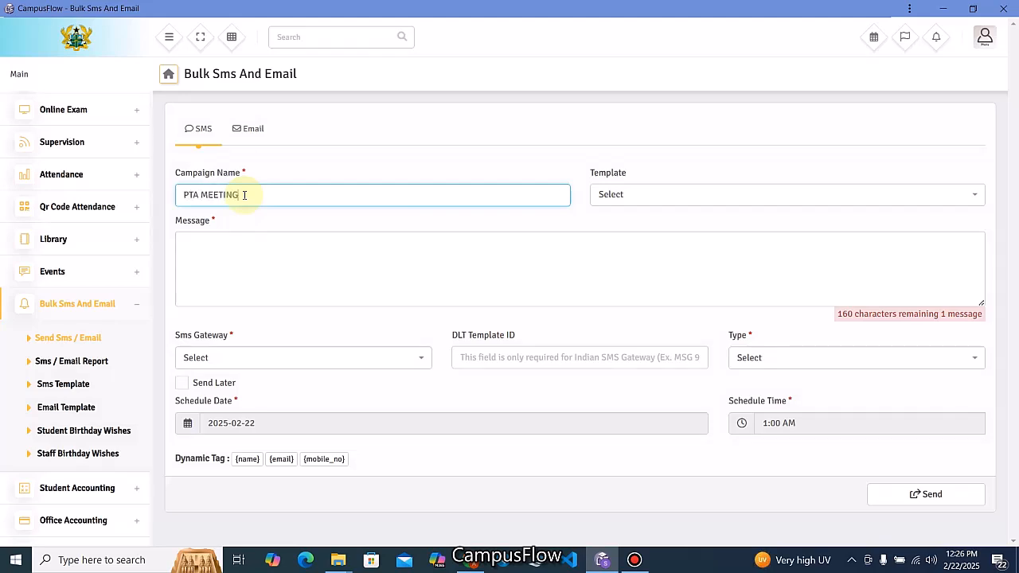
click(613, 199)
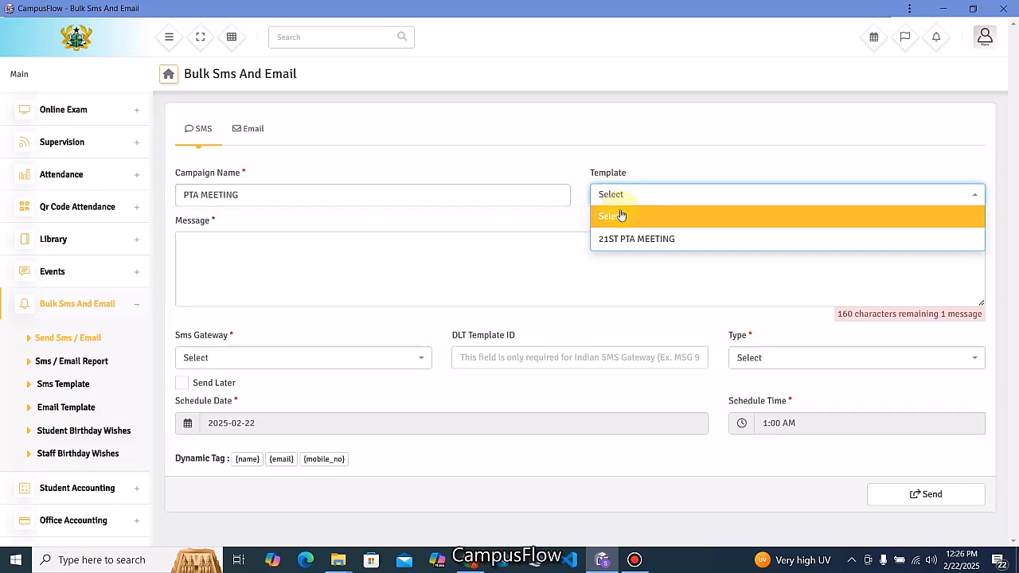
click(614, 238)
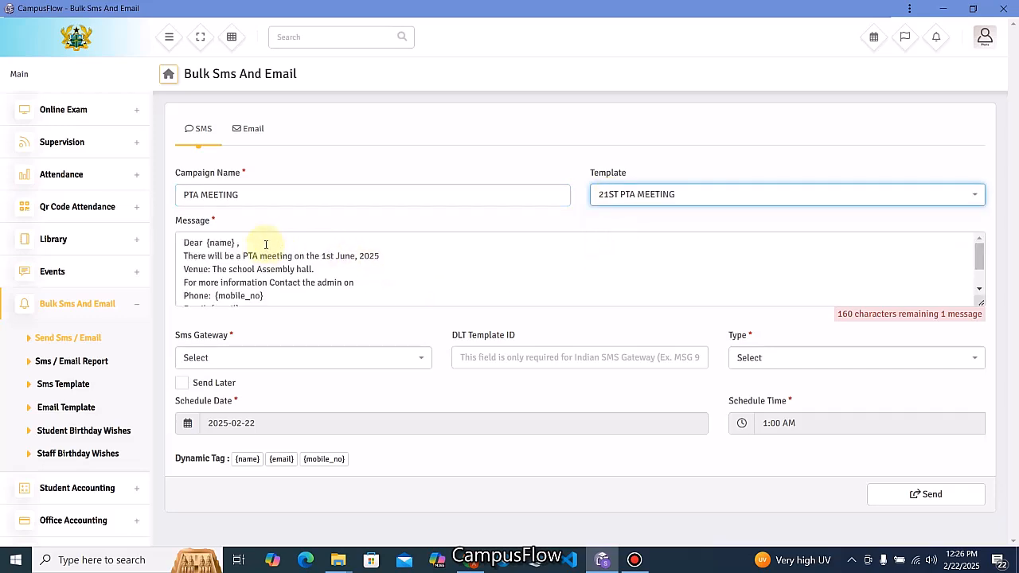
scroll(265, 243, down, 3)
click(251, 364)
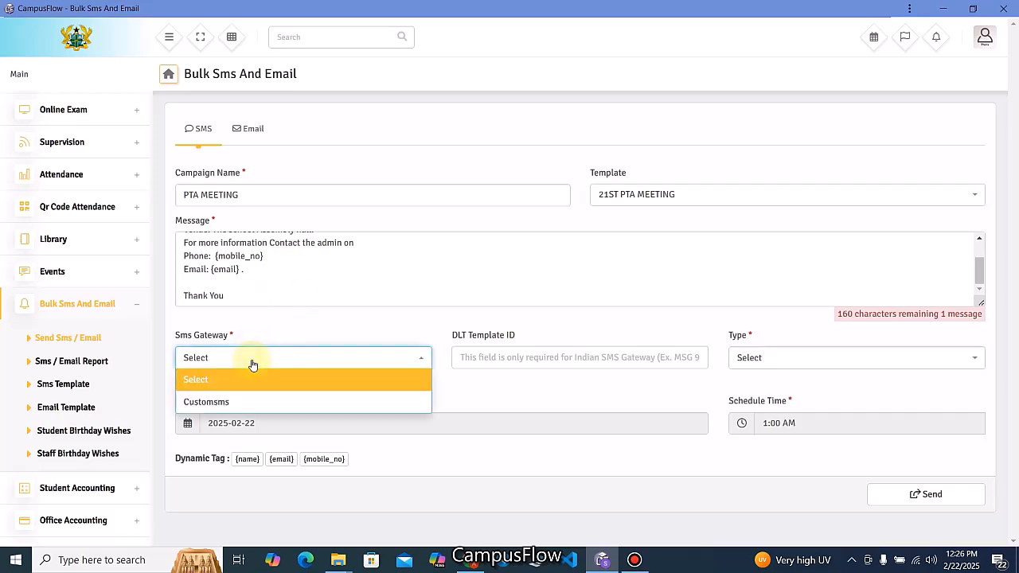
click(212, 405)
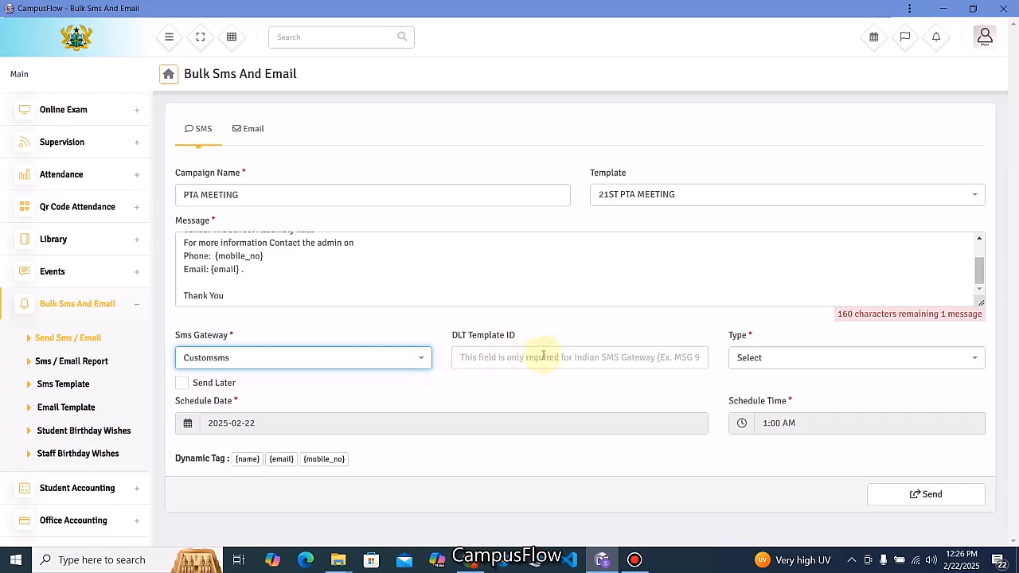
Address the SMS campaign to the Parent role as a group and send it.
click(770, 358)
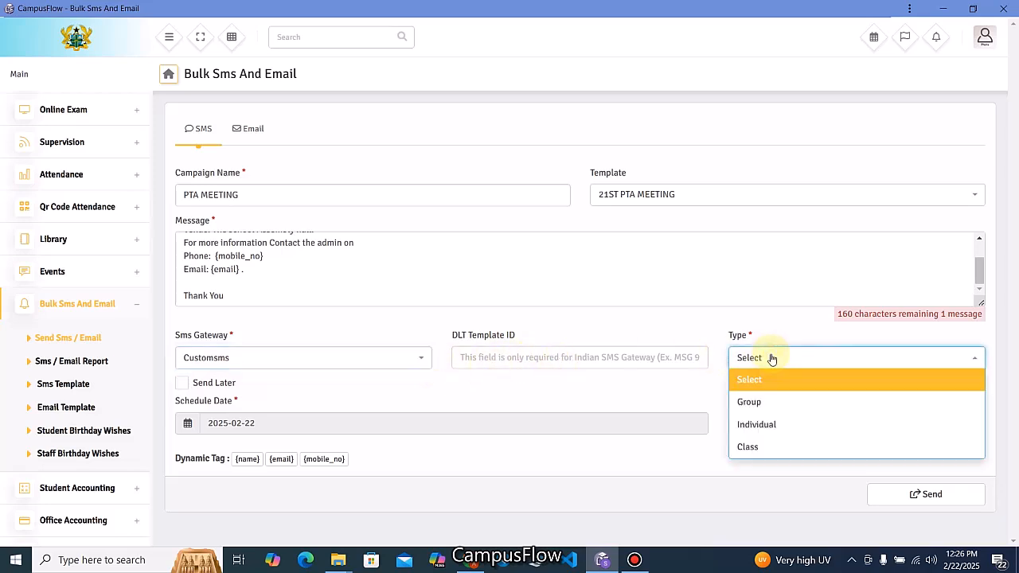
click(750, 402)
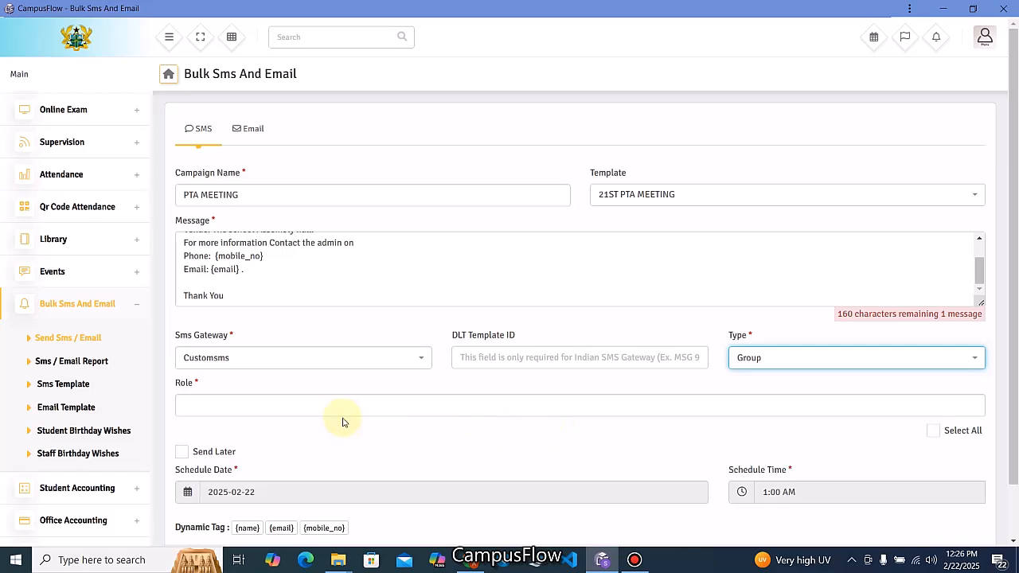
click(262, 405)
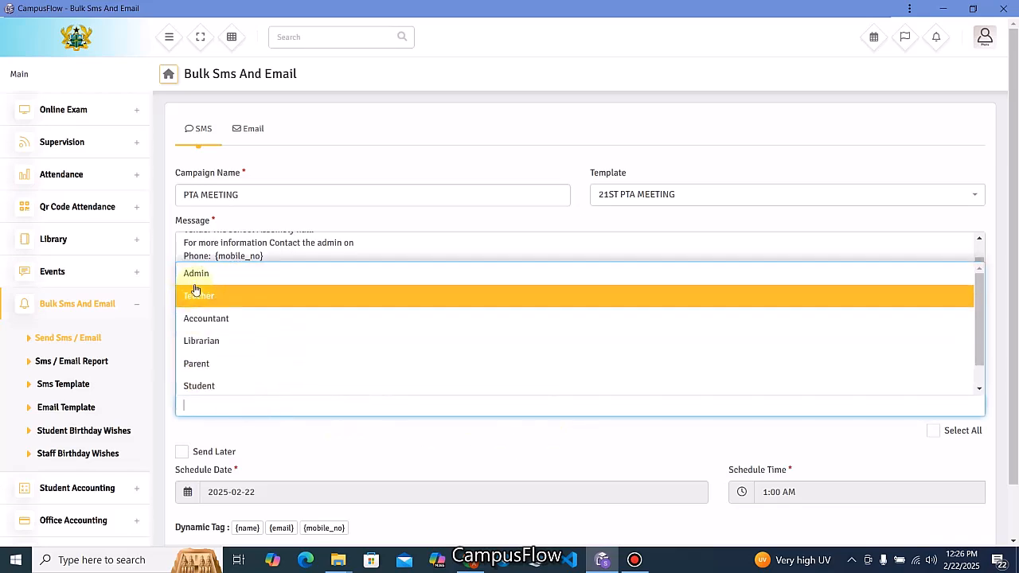
click(204, 364)
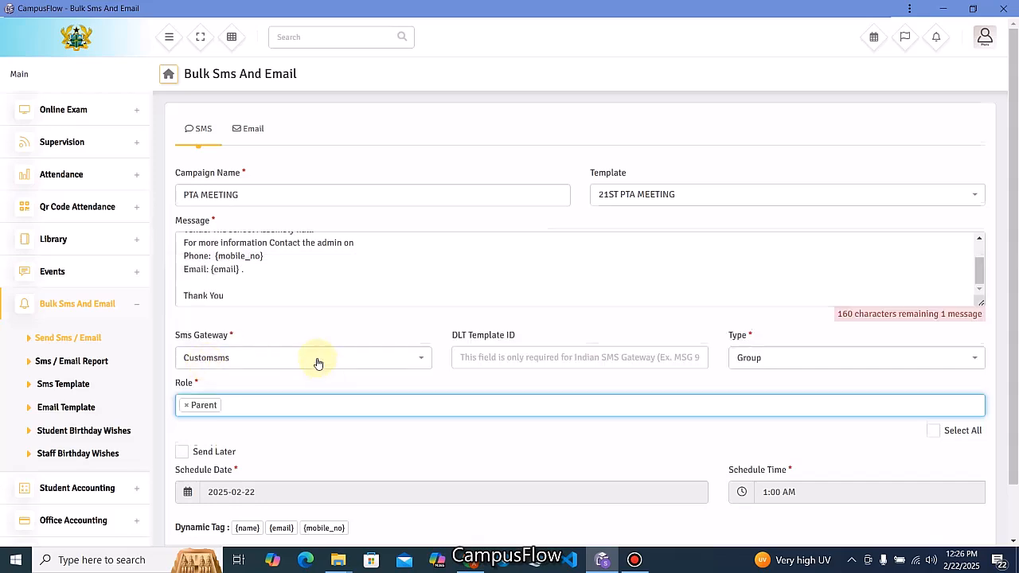
scroll(318, 359, down, 1)
click(244, 343)
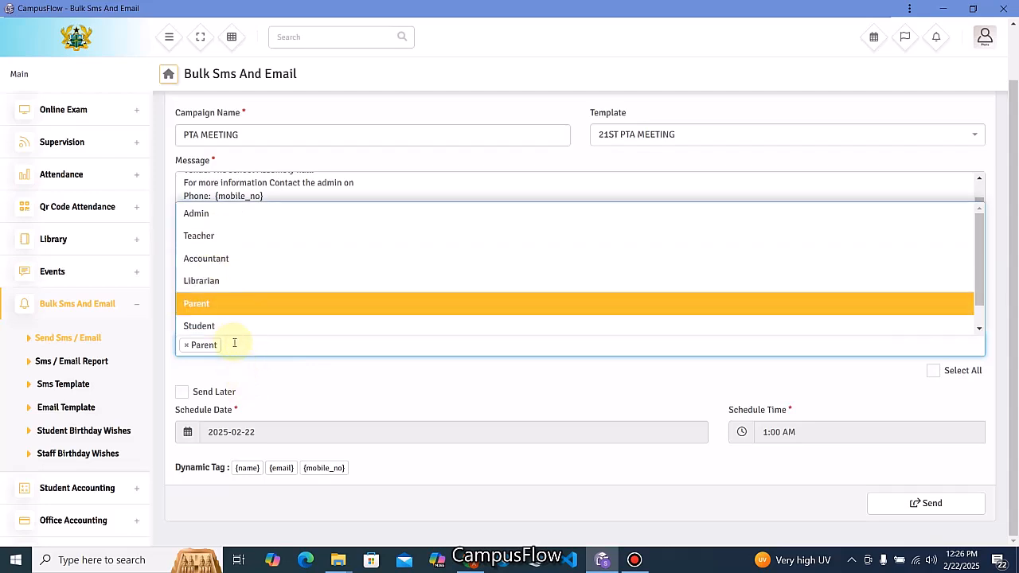
click(262, 354)
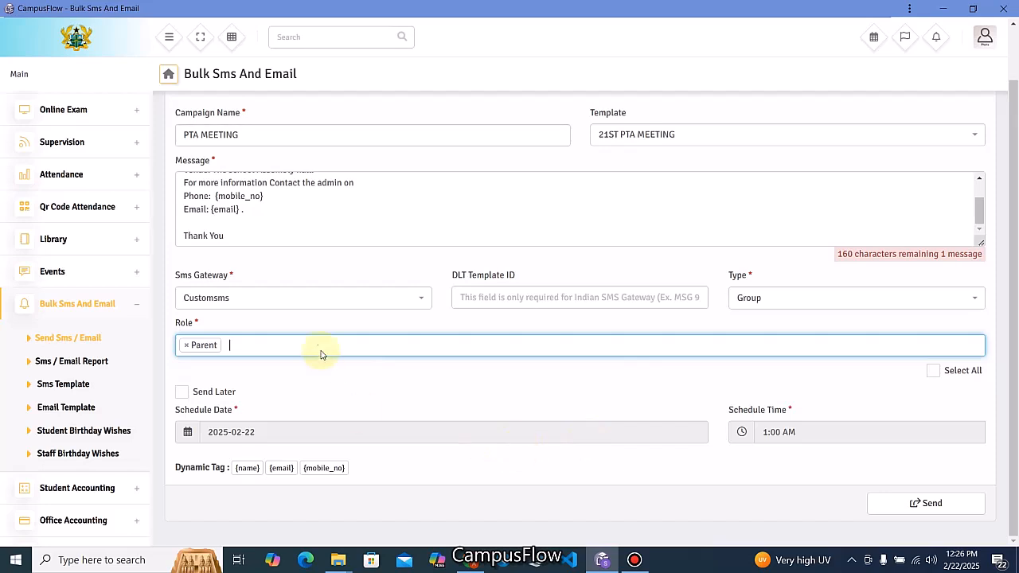
scroll(325, 295, up, 1)
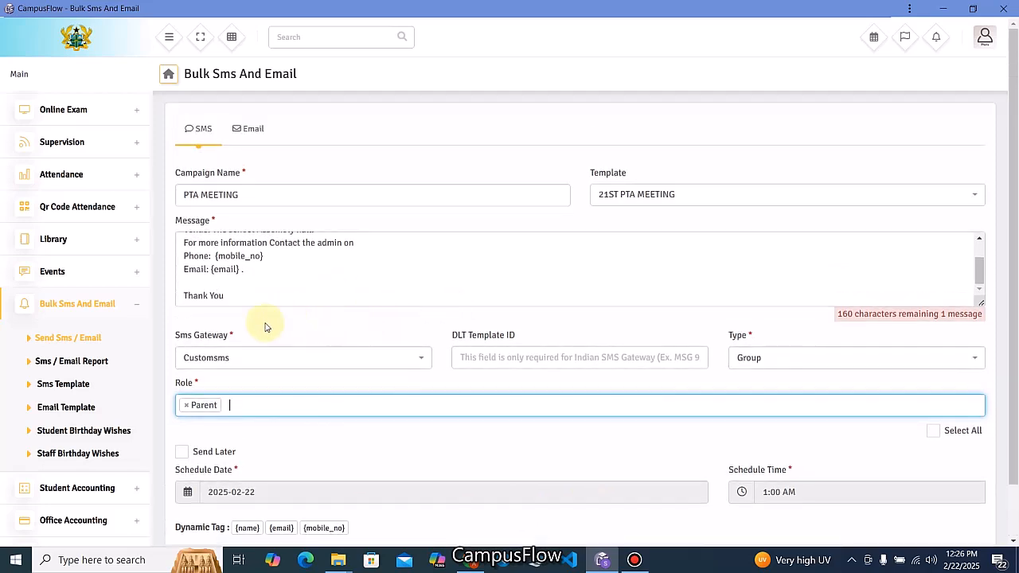
scroll(581, 302, down, 1)
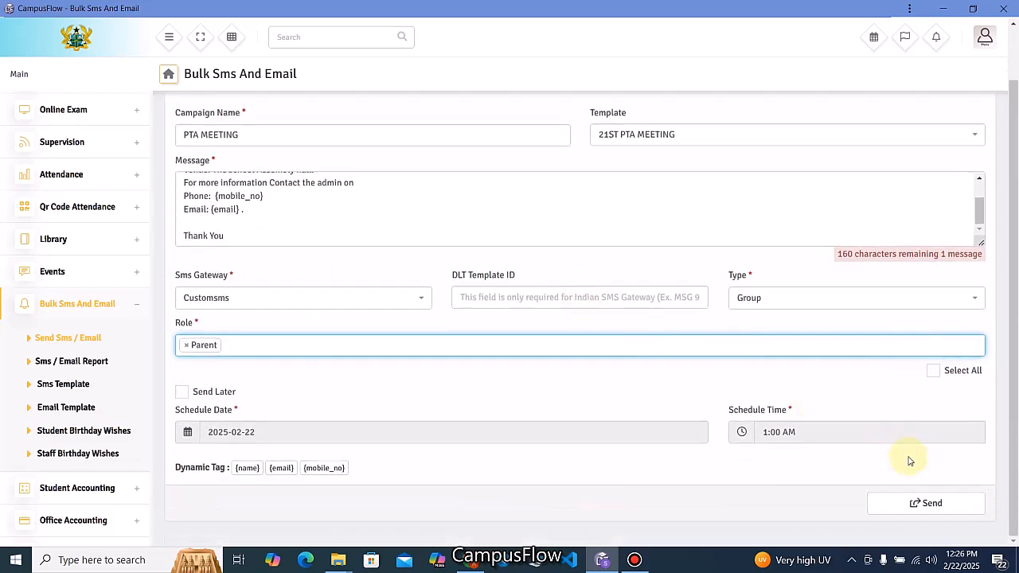
click(911, 502)
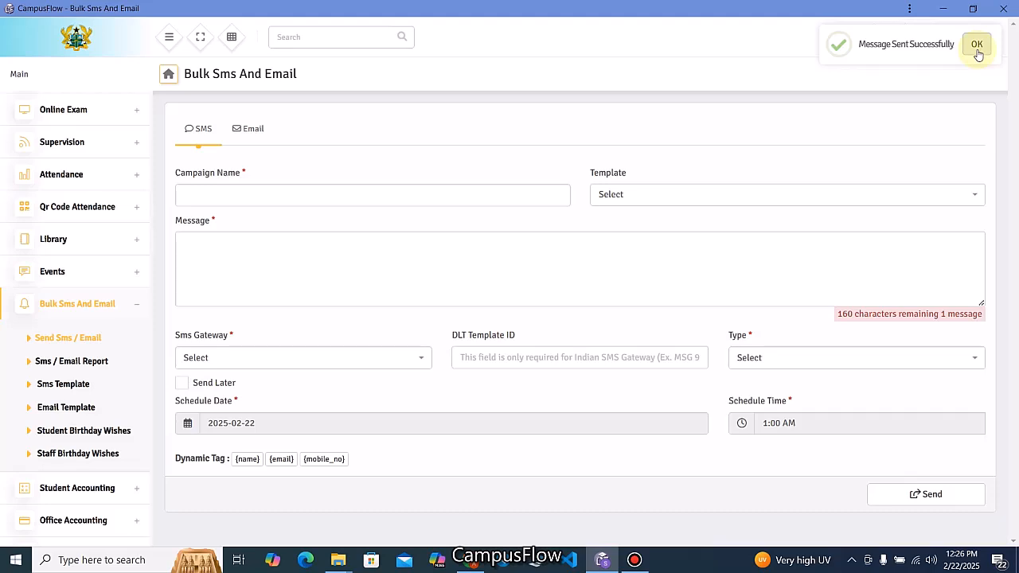
Set up the PTA MEETING email campaign with the 21ST PTA MEETING template and subject PTA MEETING.
click(977, 48)
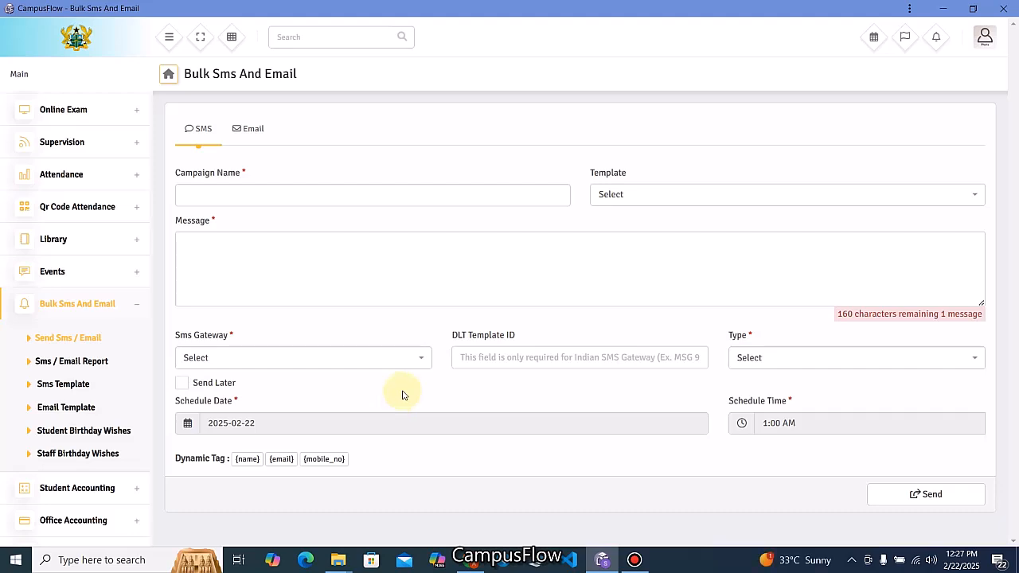
click(71, 344)
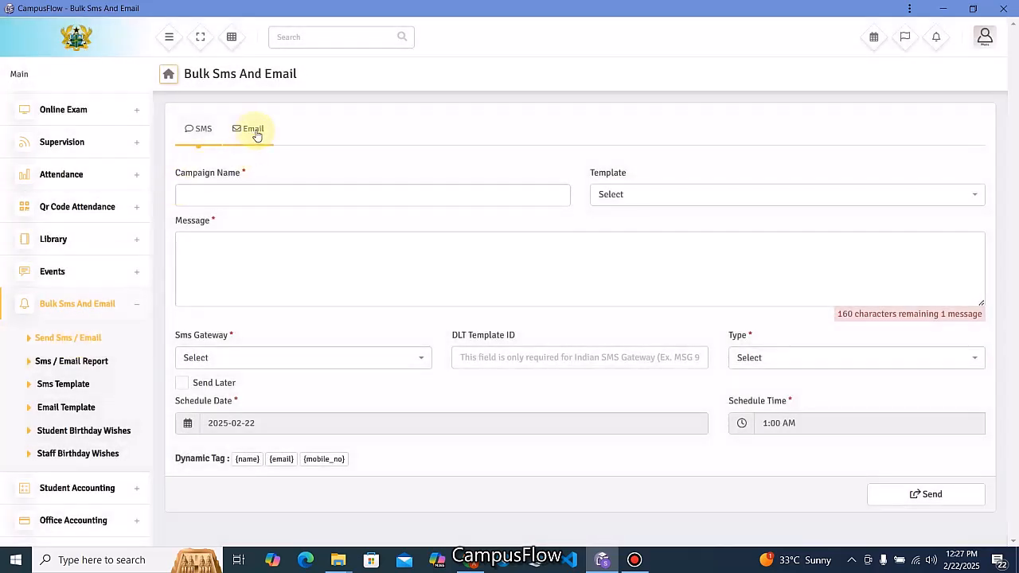
click(256, 130)
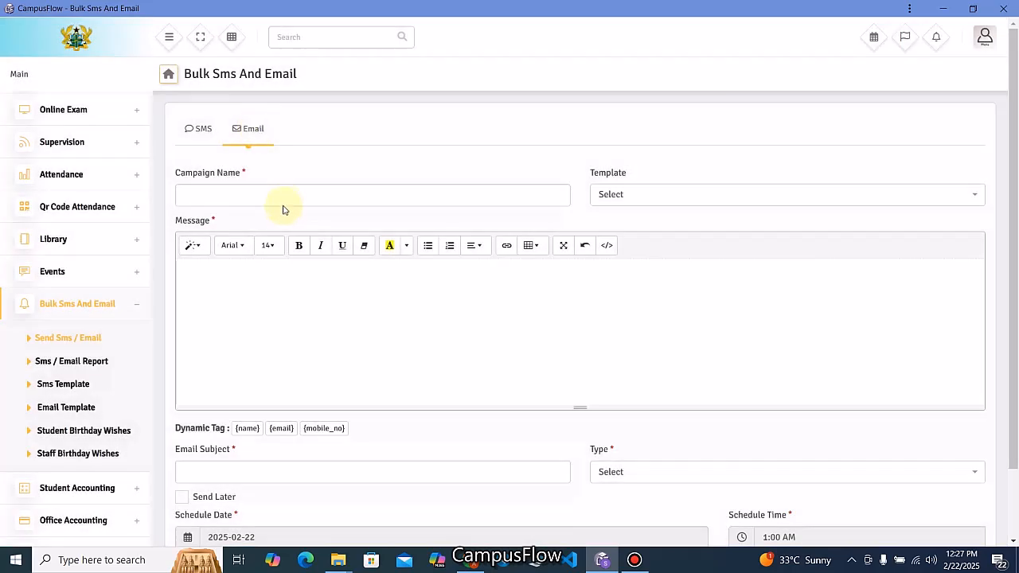
click(287, 199)
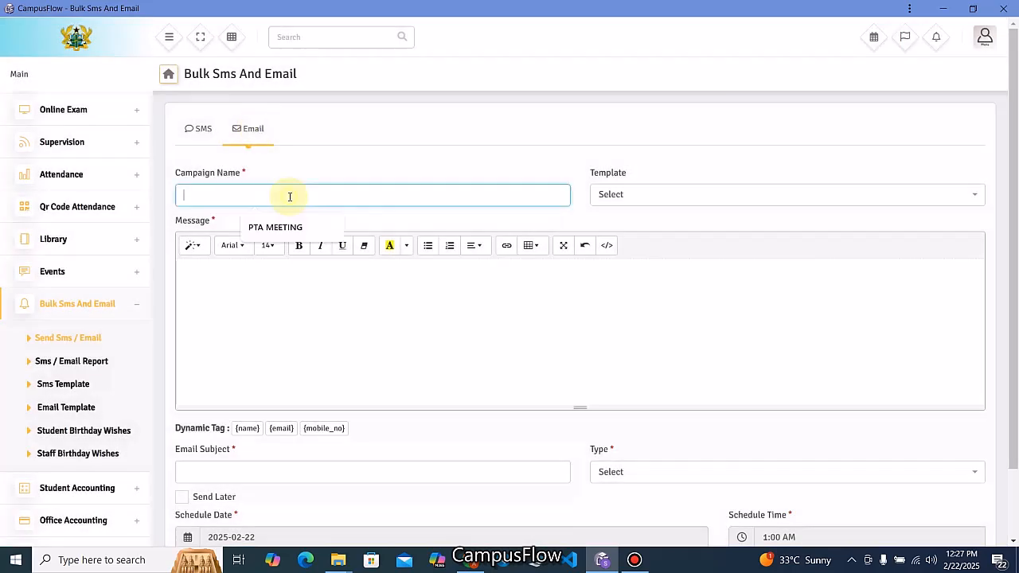
click(275, 230)
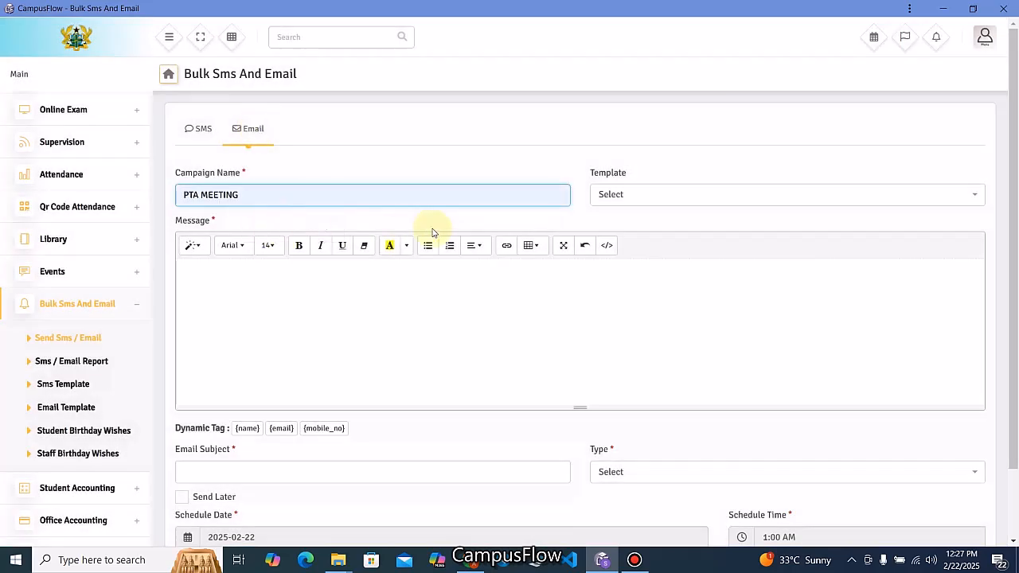
click(617, 197)
click(629, 239)
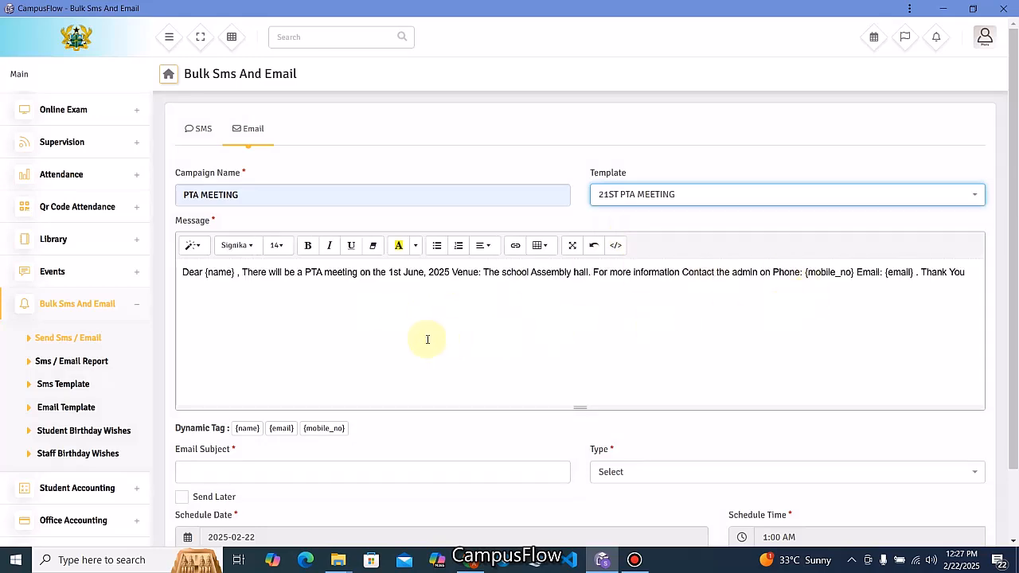
scroll(427, 339, down, 1)
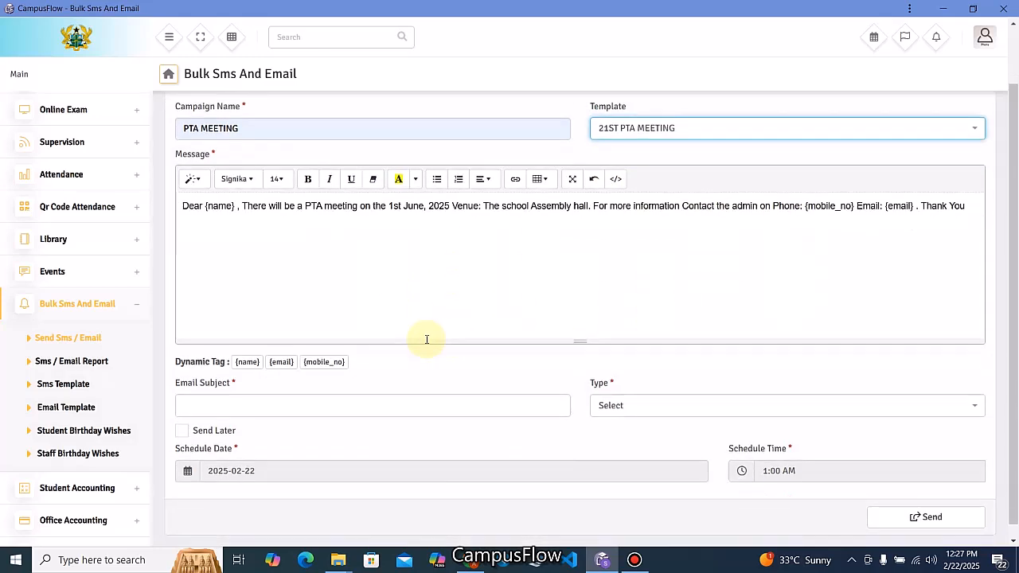
click(243, 405)
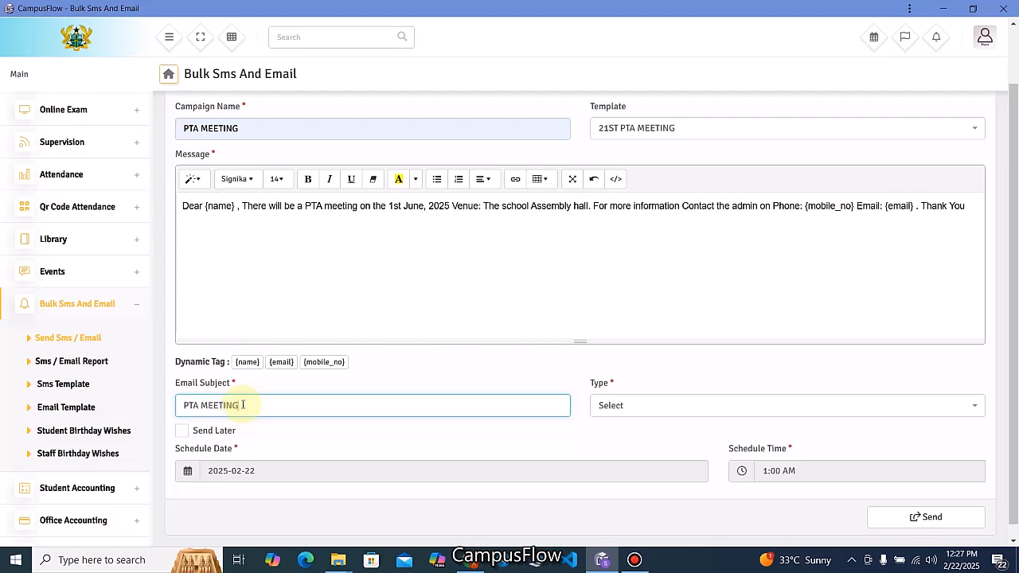
Set the recipients to the Parent role group and send the email campaign.
click(629, 408)
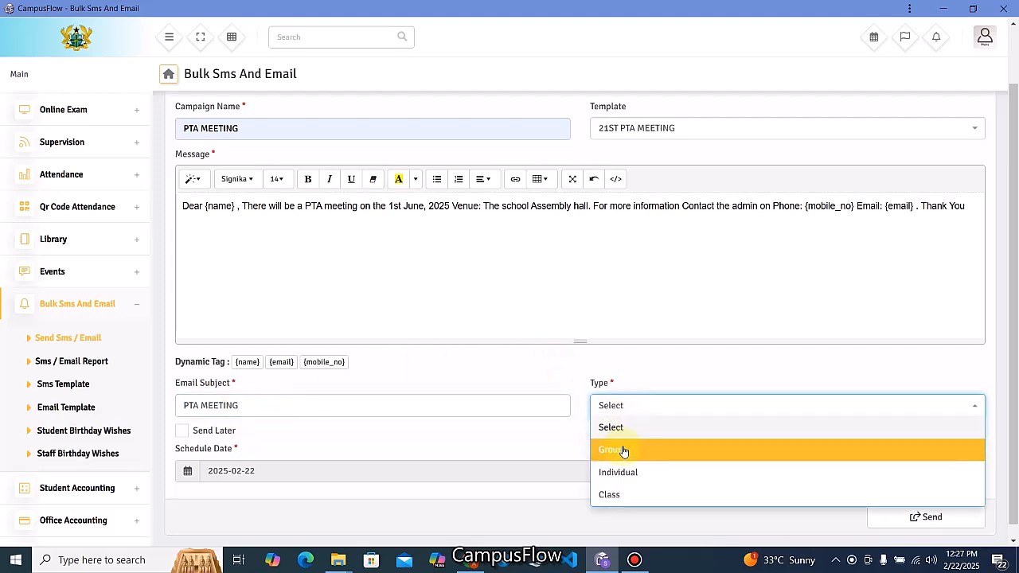
click(624, 450)
click(225, 451)
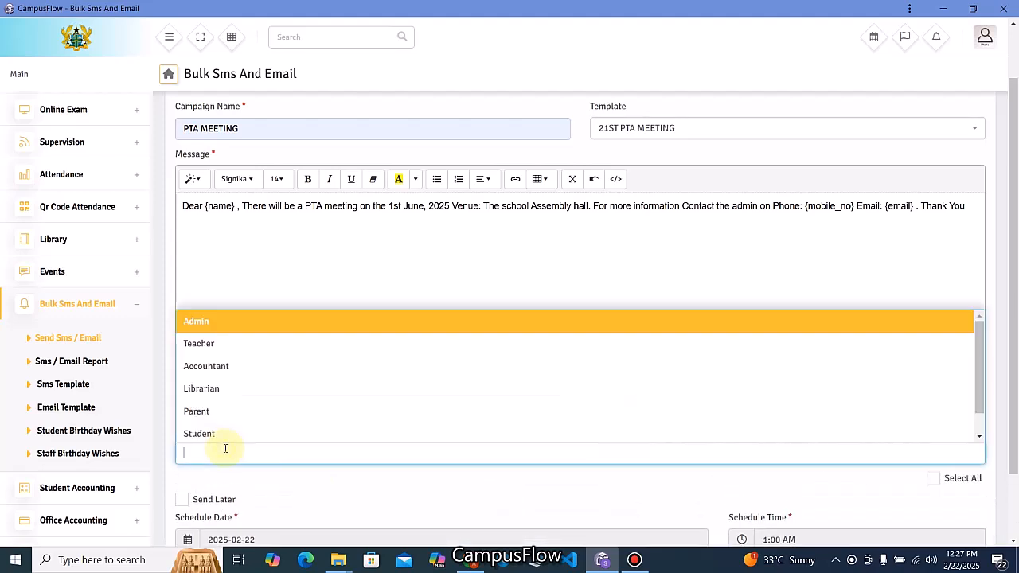
click(208, 416)
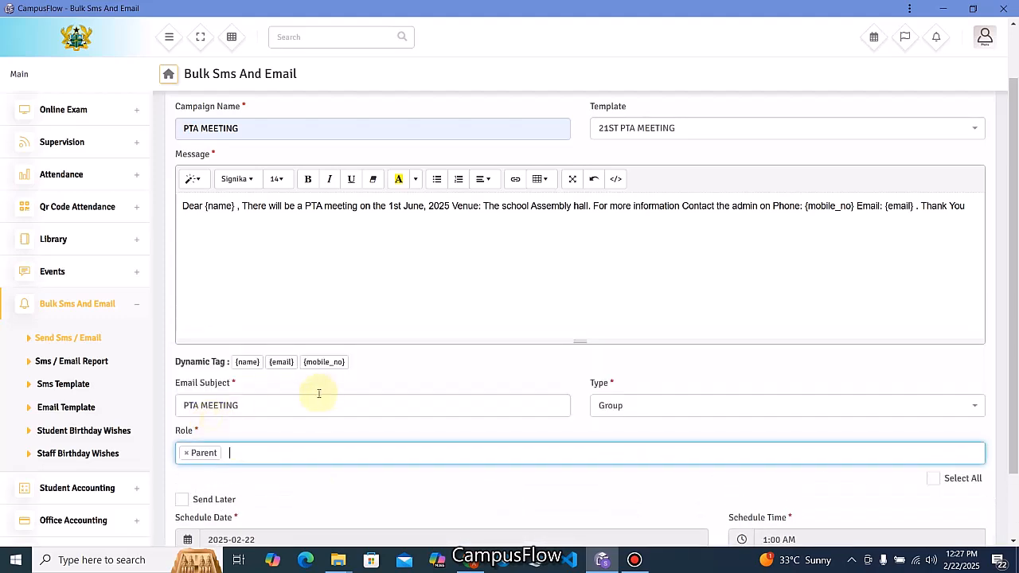
scroll(319, 393, down, 1)
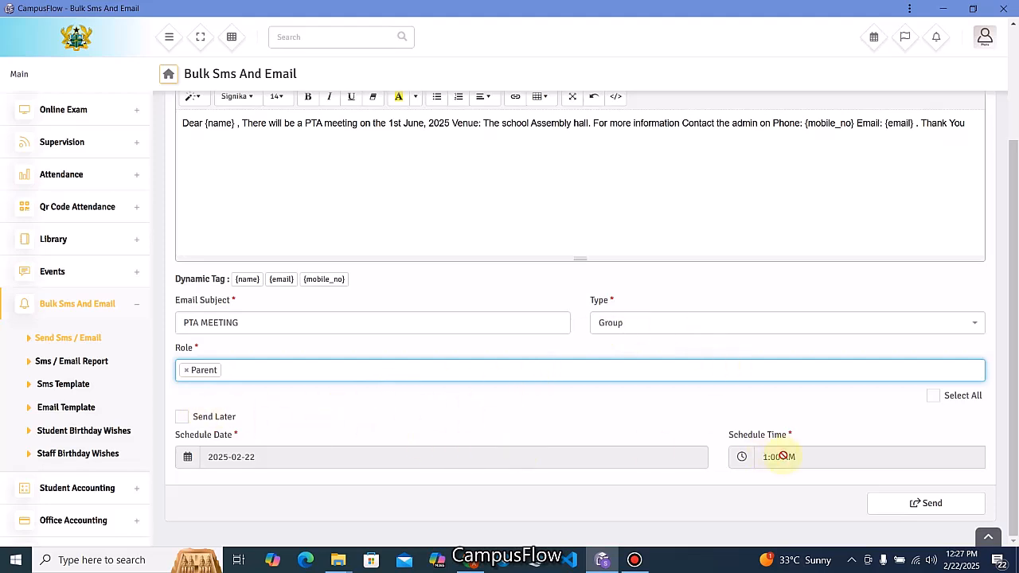
click(901, 505)
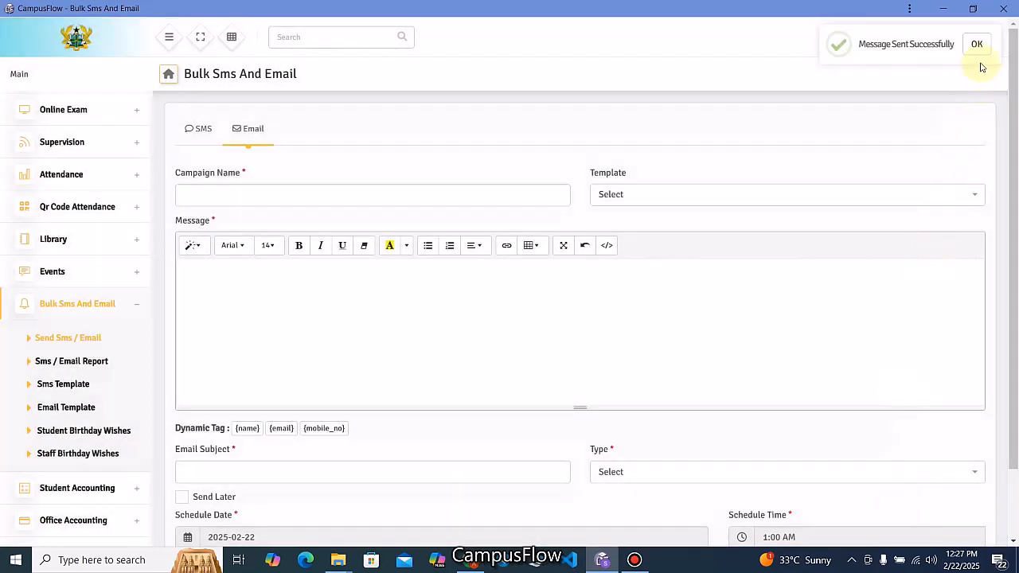
Dismiss the sent notice and log out of the admin account.
click(977, 45)
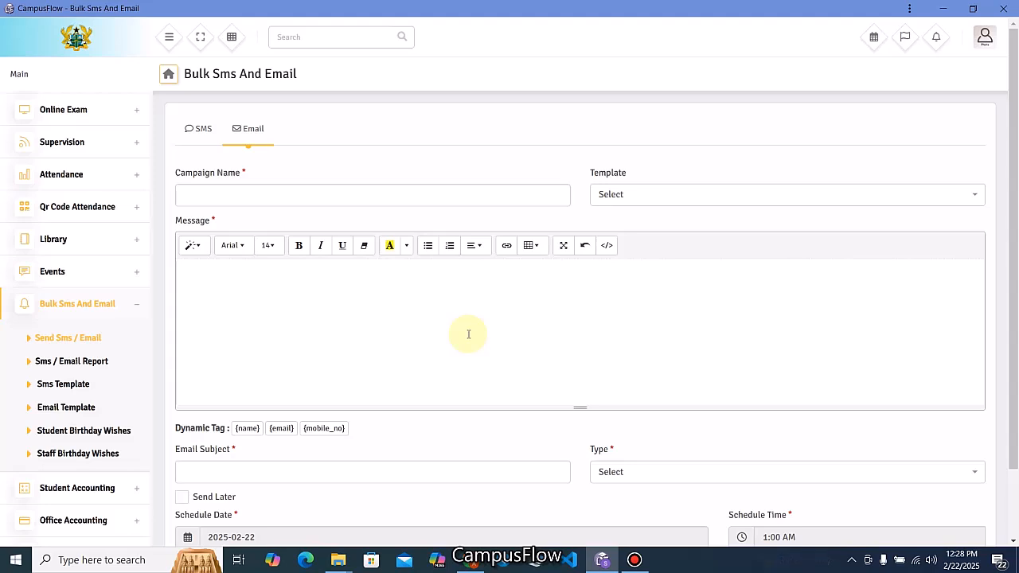
click(988, 39)
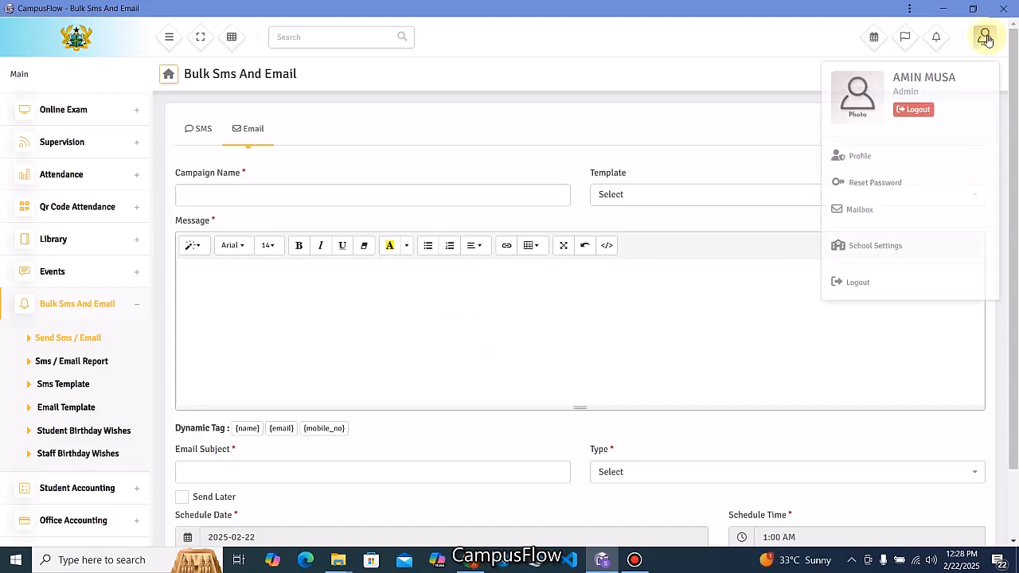
click(922, 113)
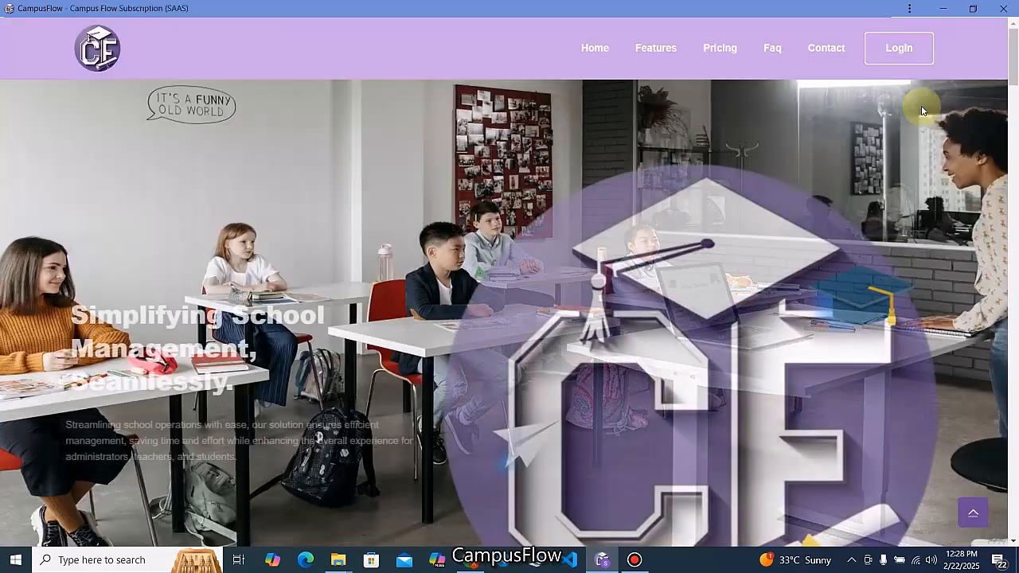
click(905, 63)
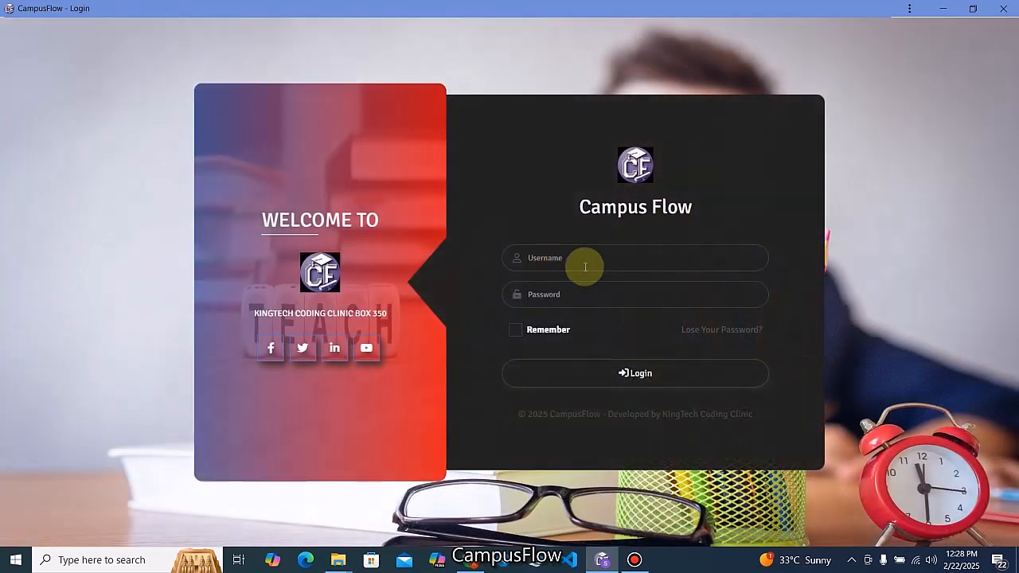
Sign back in using the saved teacher credentials.
click(586, 264)
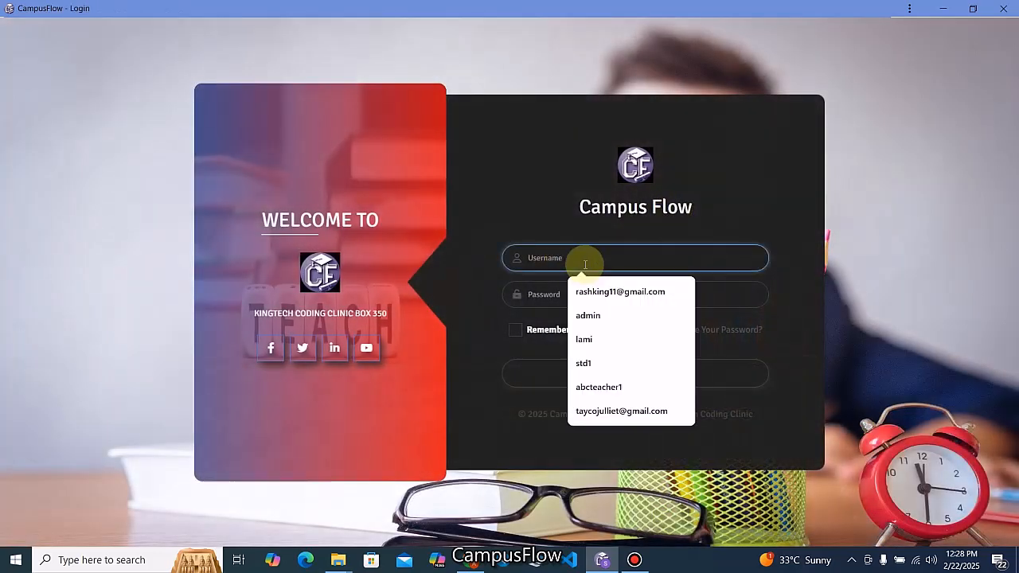
text(abcteacher1)
click(596, 291)
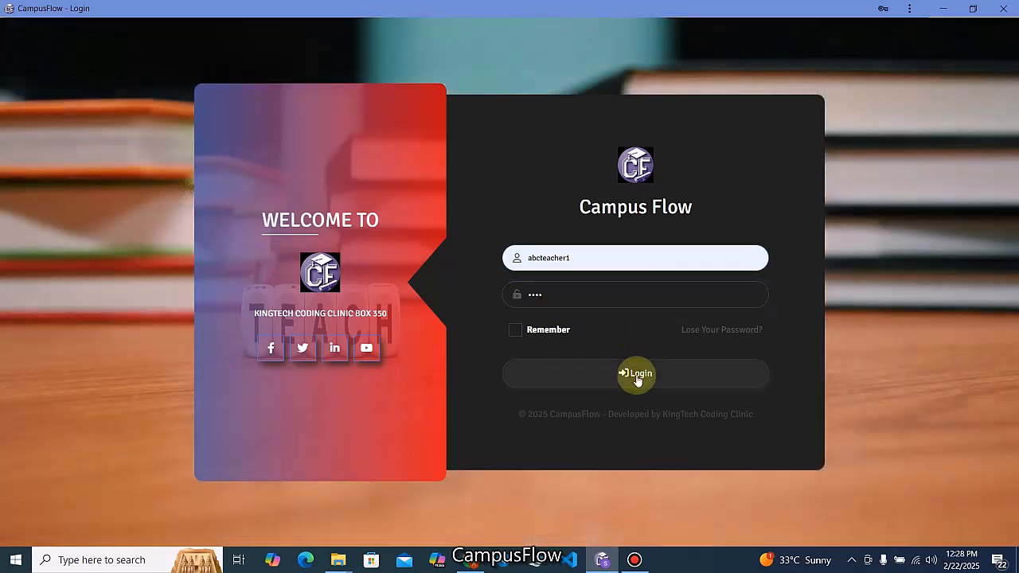
click(636, 373)
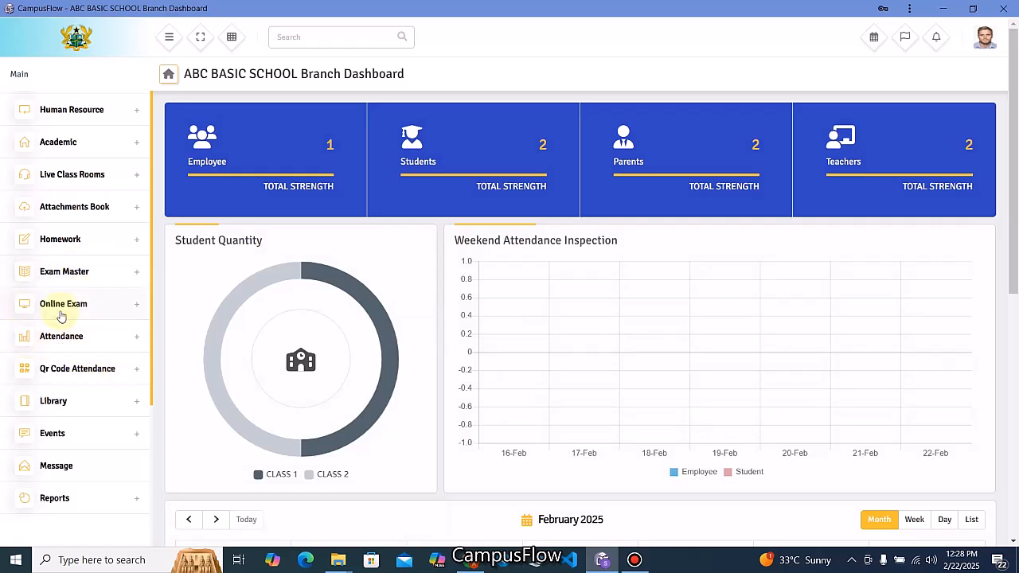
Open Student Attendance and choose CLASS 1, section CLASS 1 A.
click(136, 339)
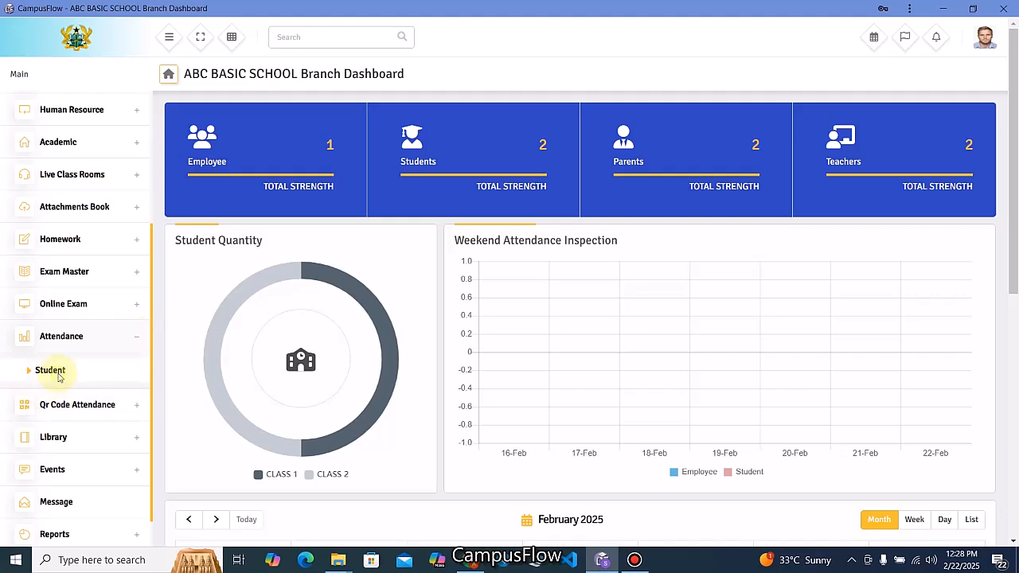
click(50, 371)
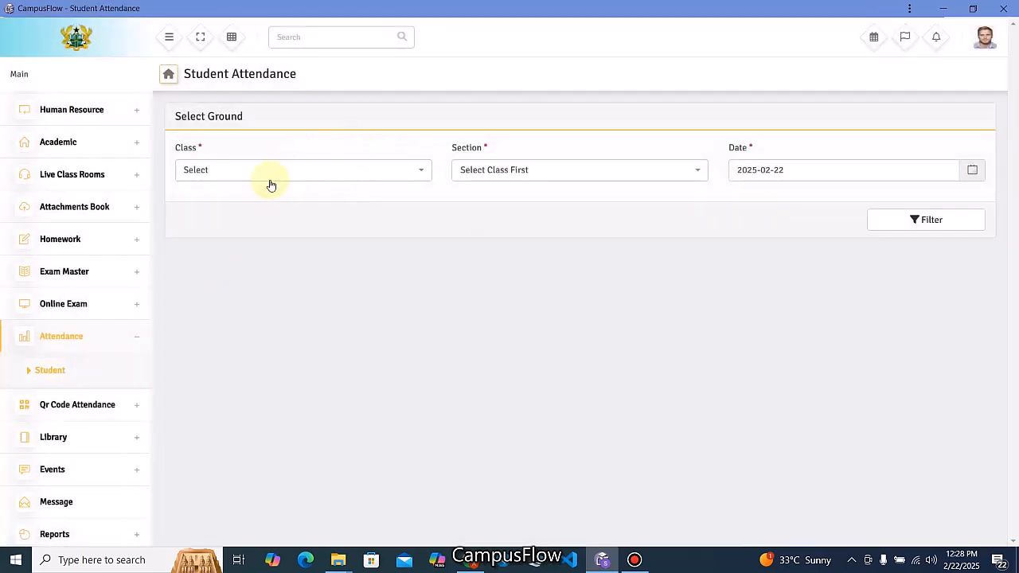
click(257, 180)
click(228, 218)
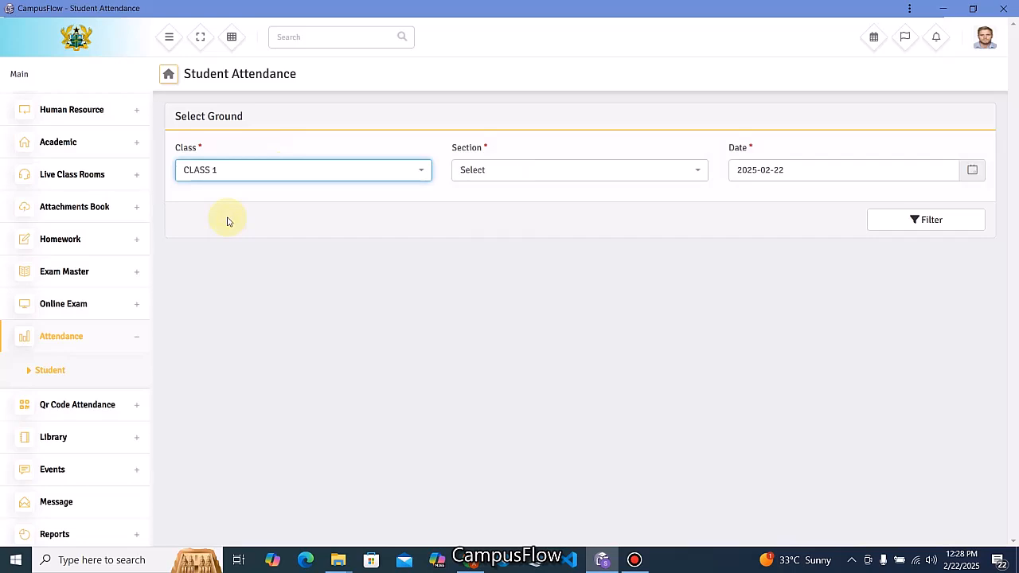
click(603, 168)
click(471, 221)
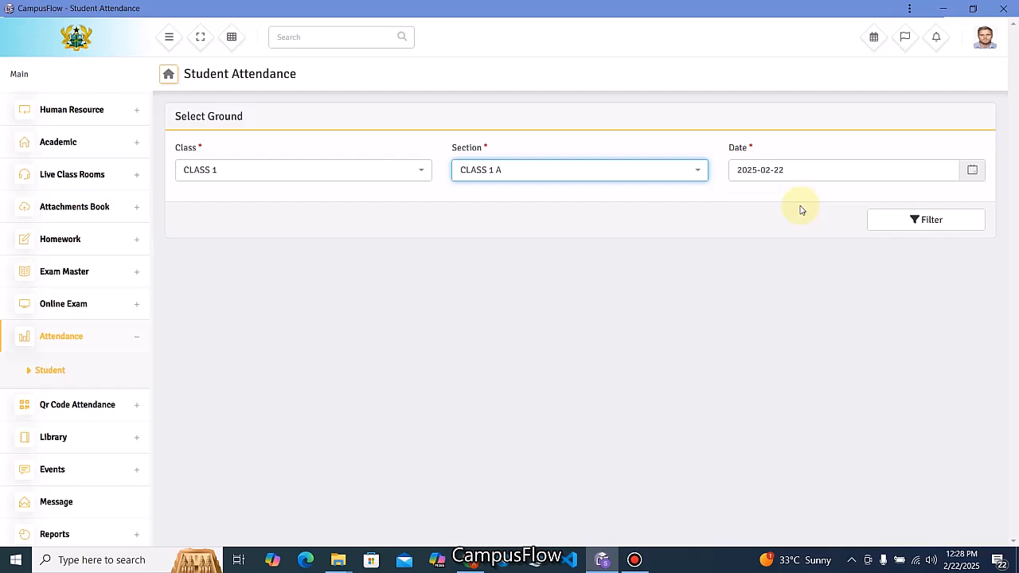
Filter the attendance list for the date 2025-02-21.
click(913, 221)
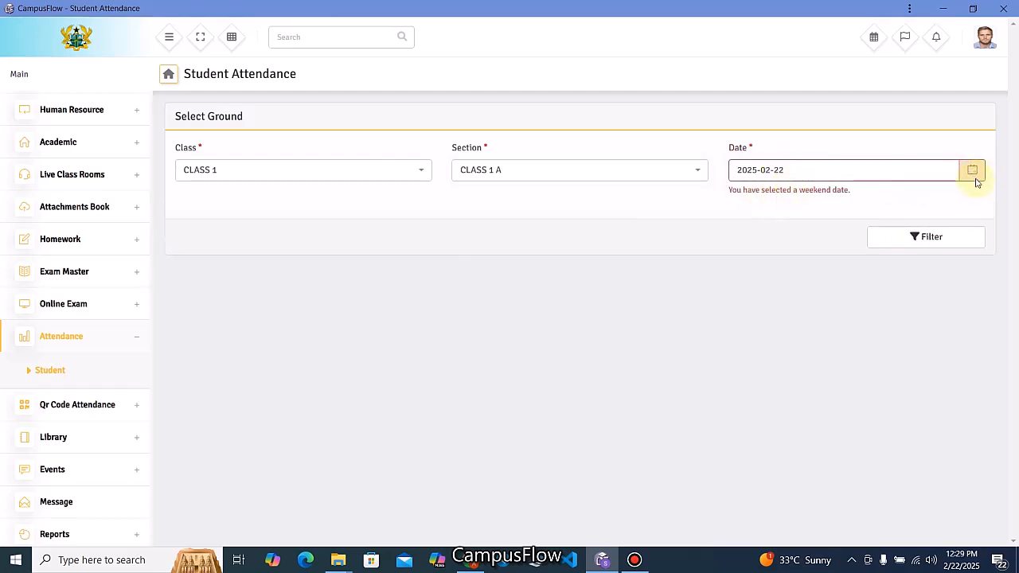
click(878, 170)
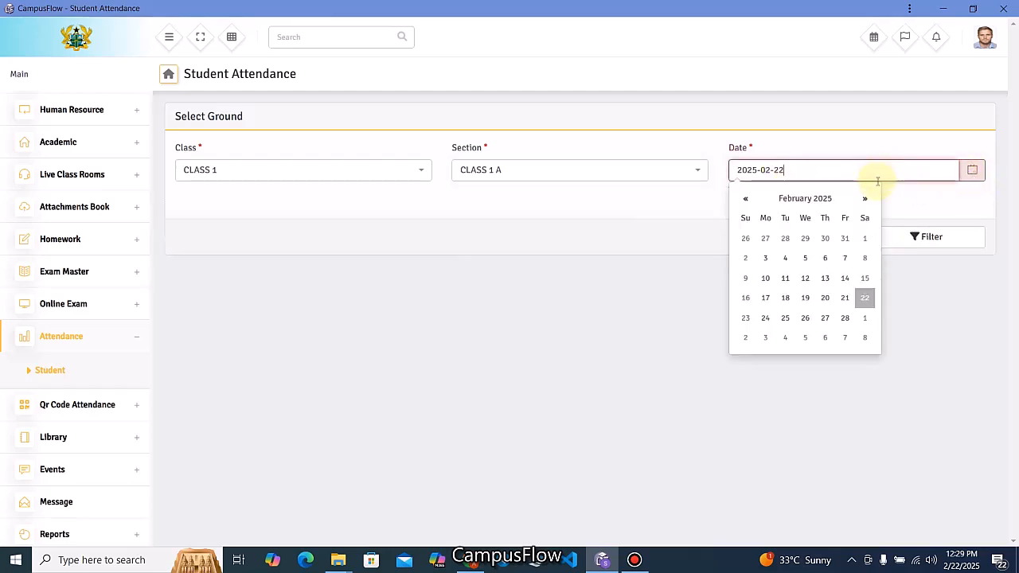
click(845, 298)
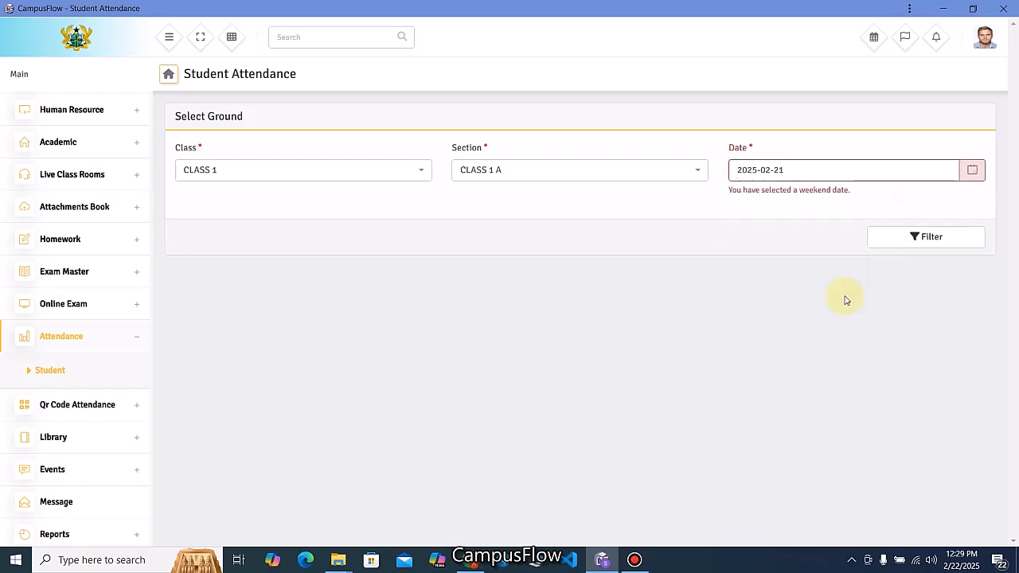
click(908, 235)
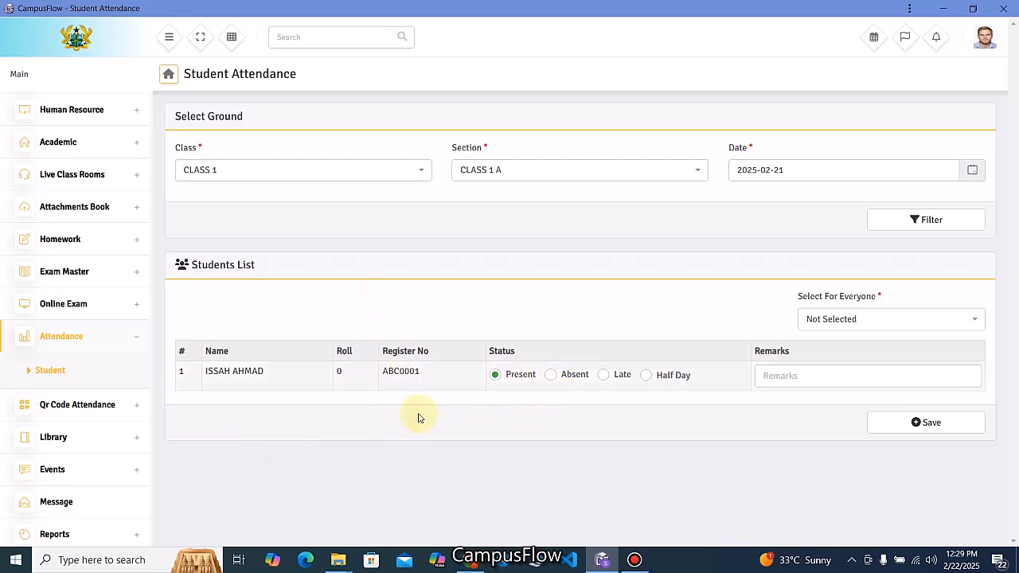
Mark everyone in CLASS 1 A as Present for 2025-02-21.
click(837, 320)
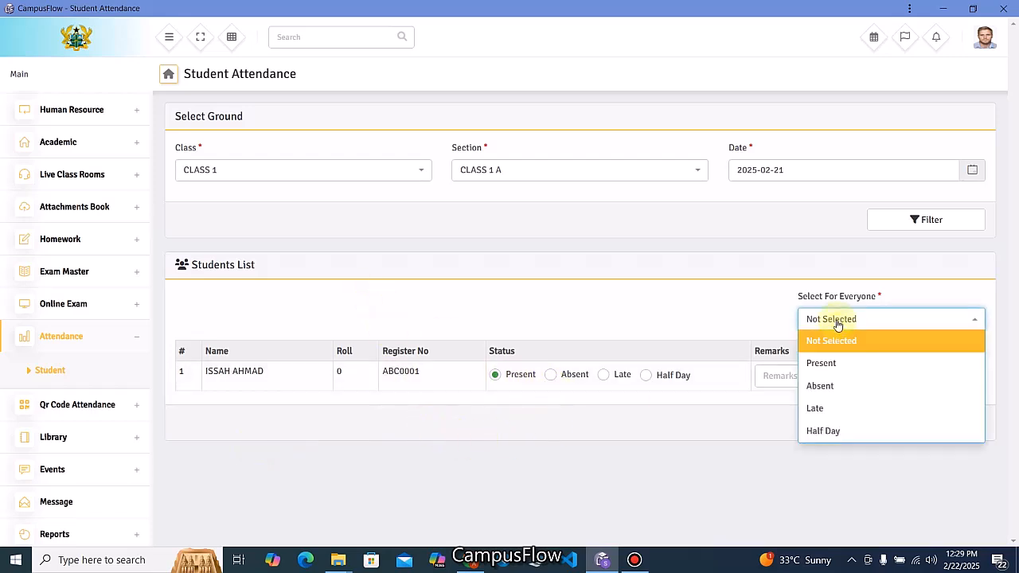
click(825, 363)
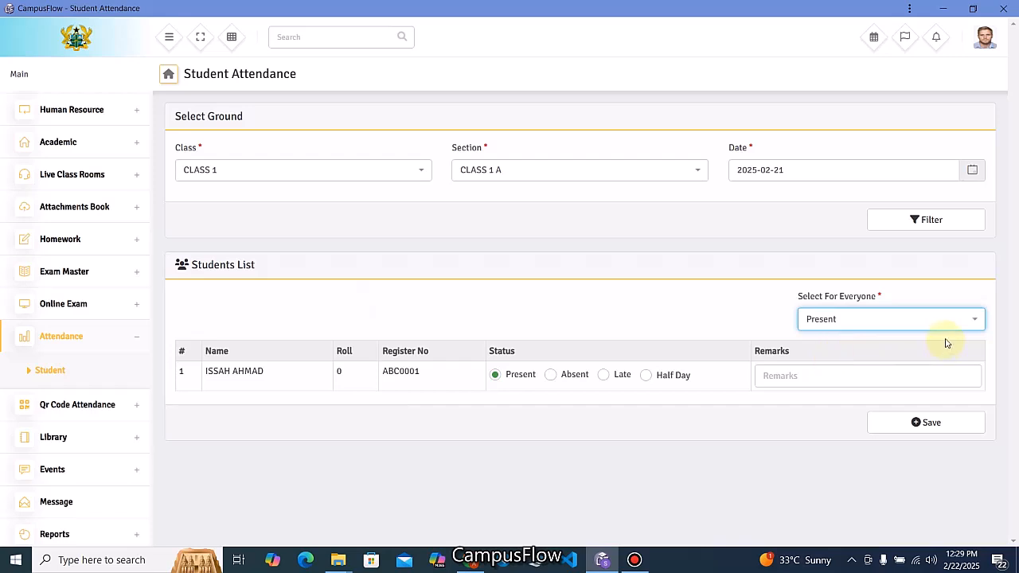
click(789, 378)
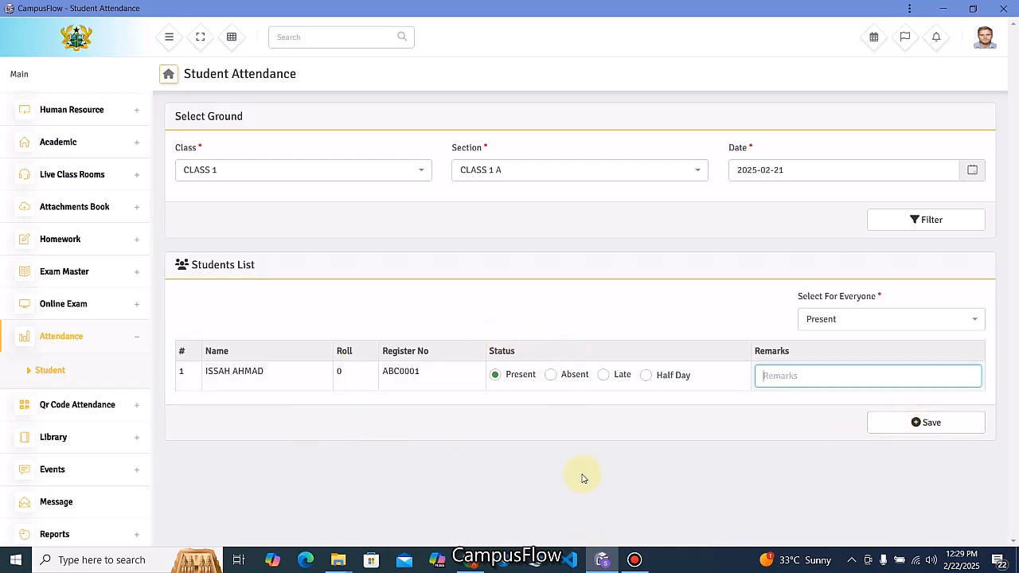
Change the student's status to Half Day and save the attendance.
click(551, 375)
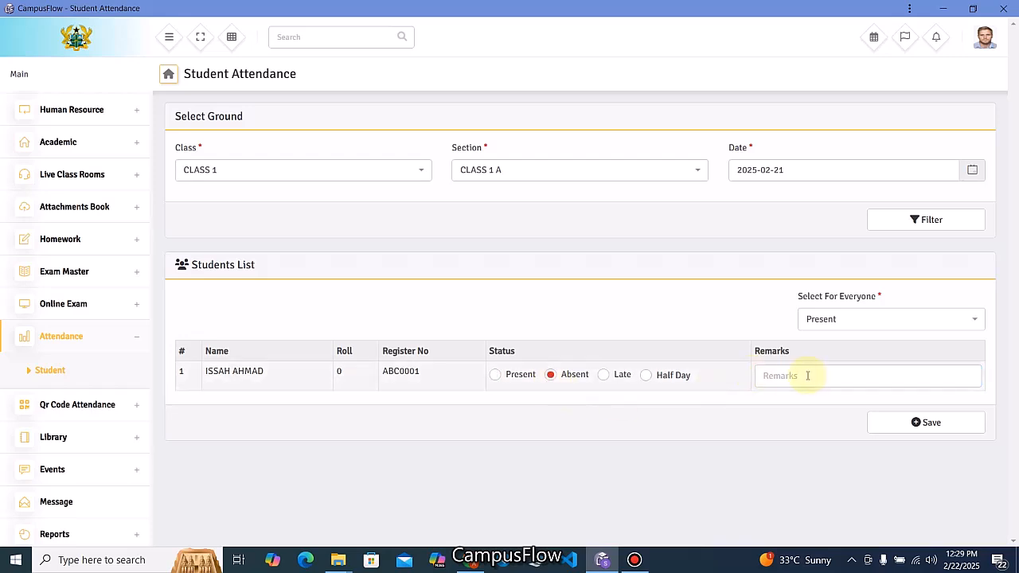
click(606, 380)
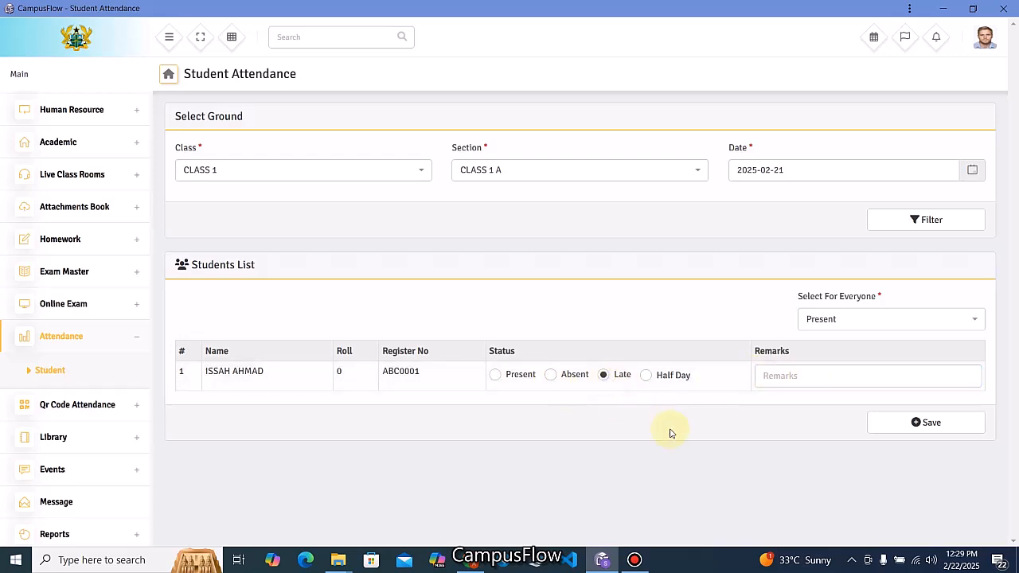
click(646, 379)
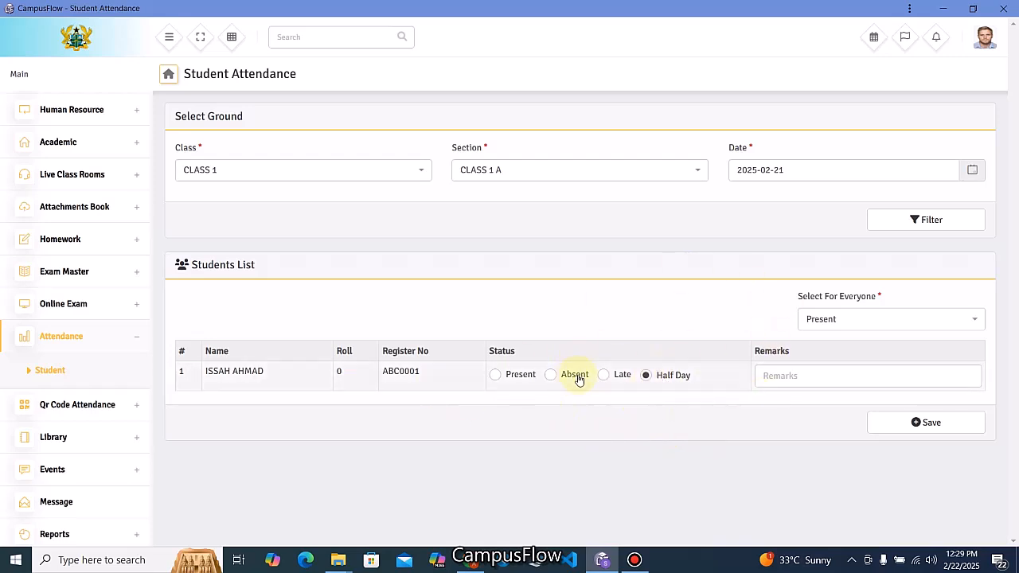
click(916, 427)
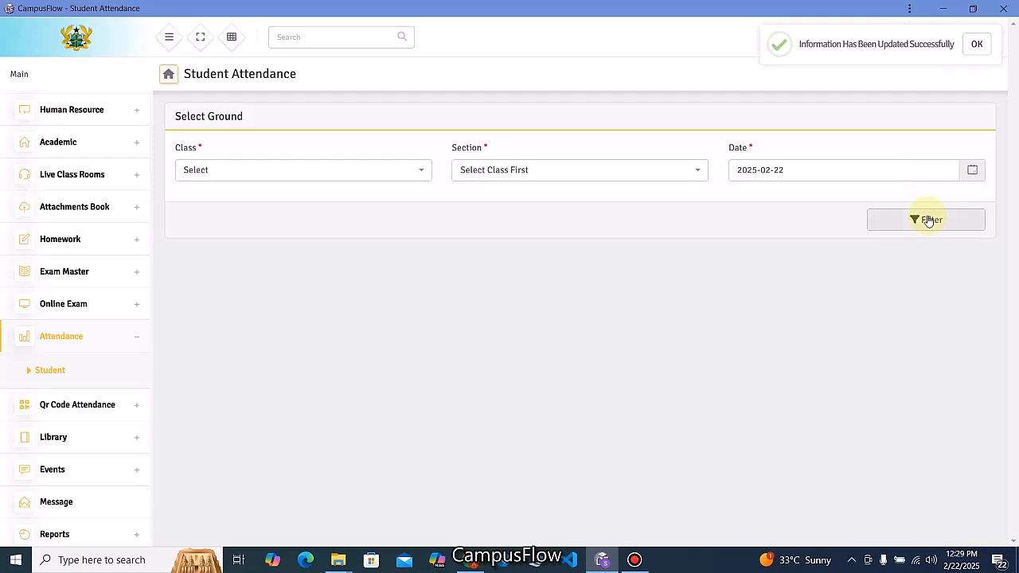
click(977, 44)
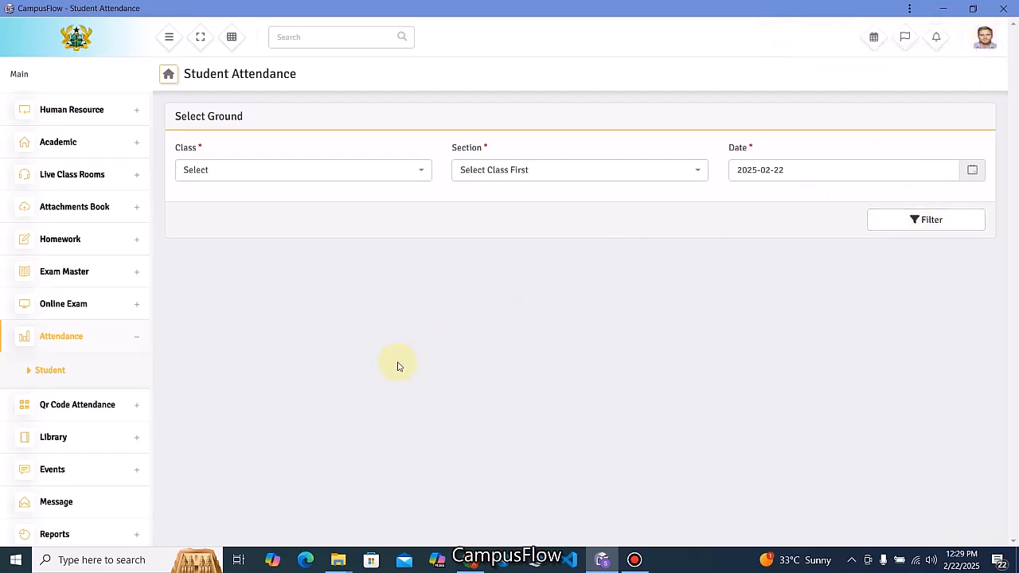
Open the Attendance page under Qr Code Attendance, dismissing the DataTables warning.
click(134, 410)
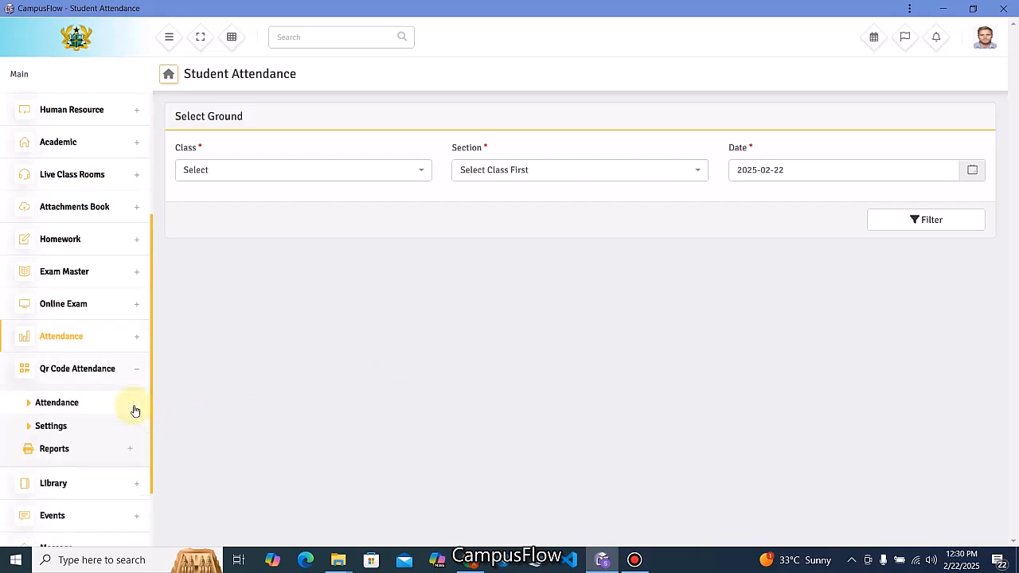
click(71, 405)
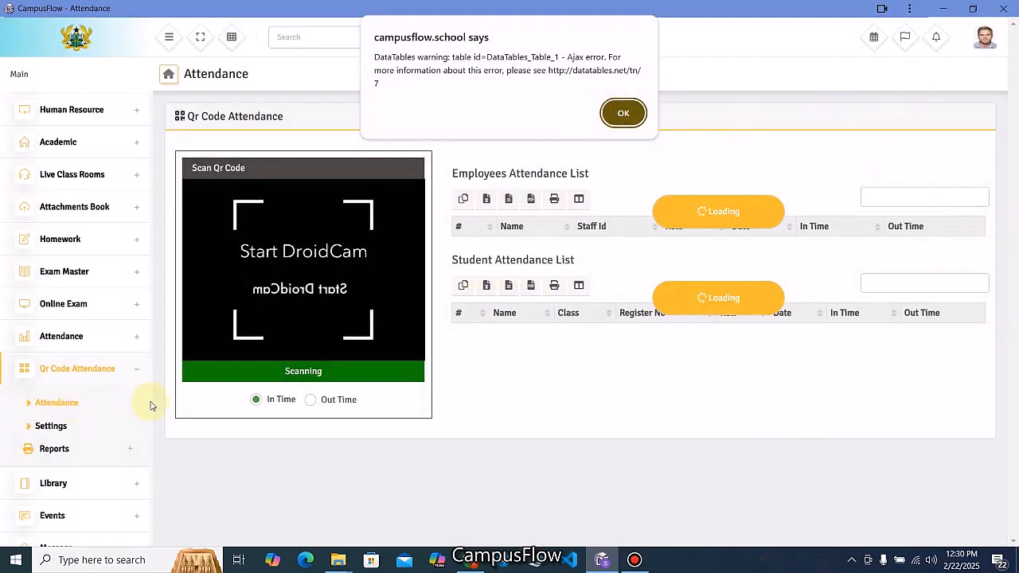
click(622, 112)
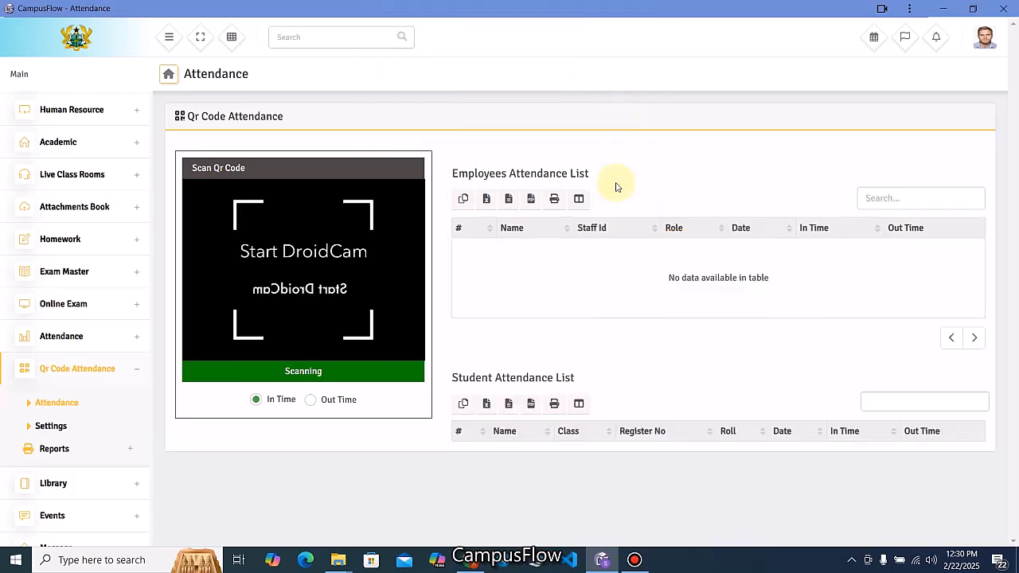